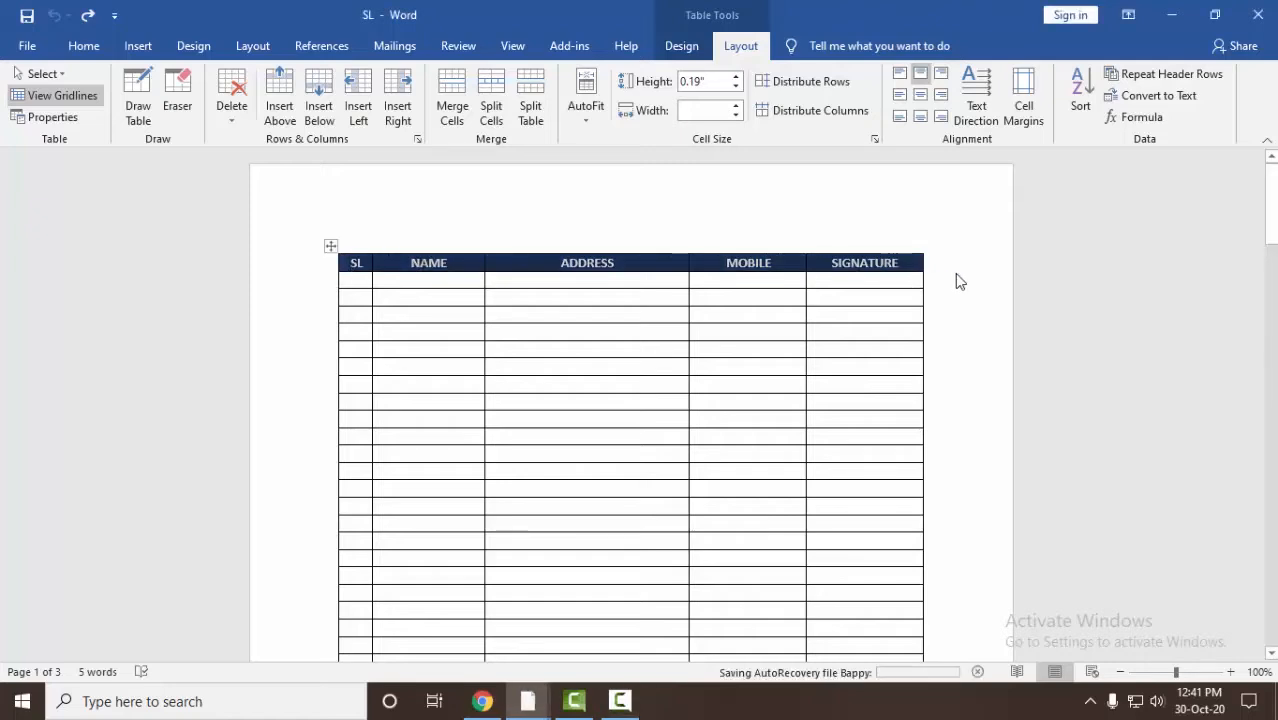
Repeat the SL, NAME, ADDRESS, MOBILE and SIGNATURE header row at the start of every page the table spans.
click(1159, 76)
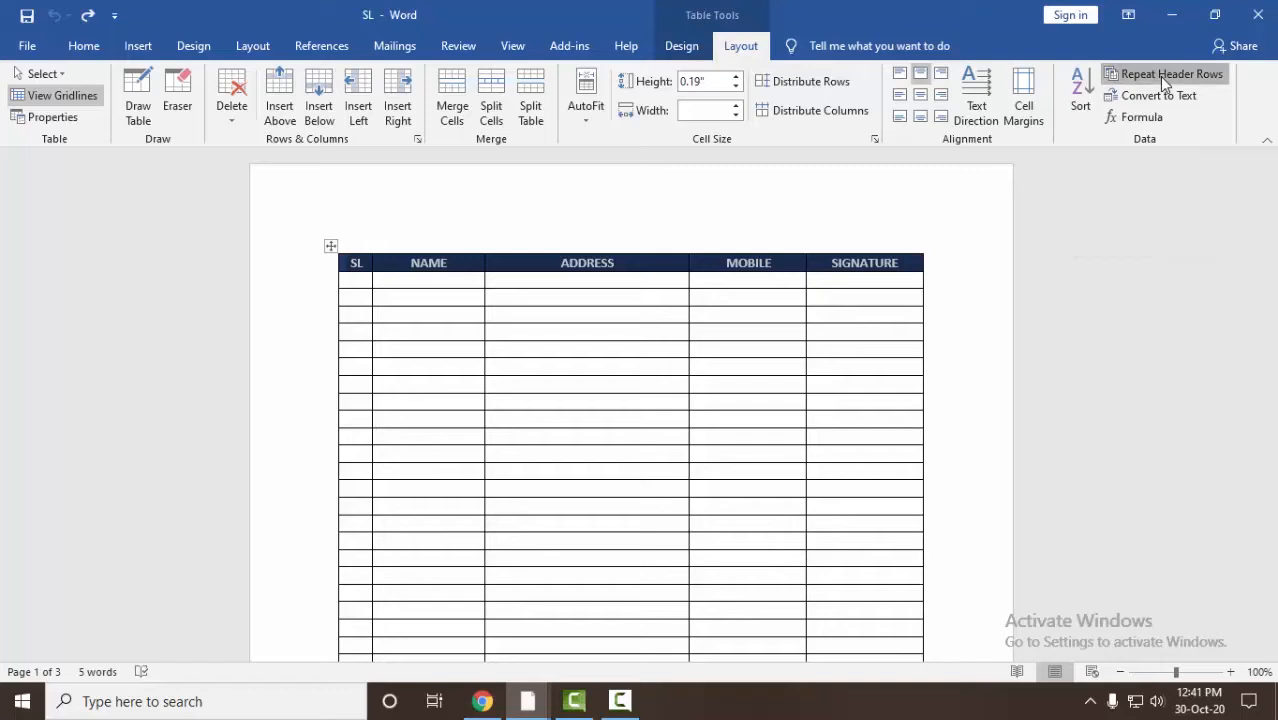
scroll(610, 546, down, 15)
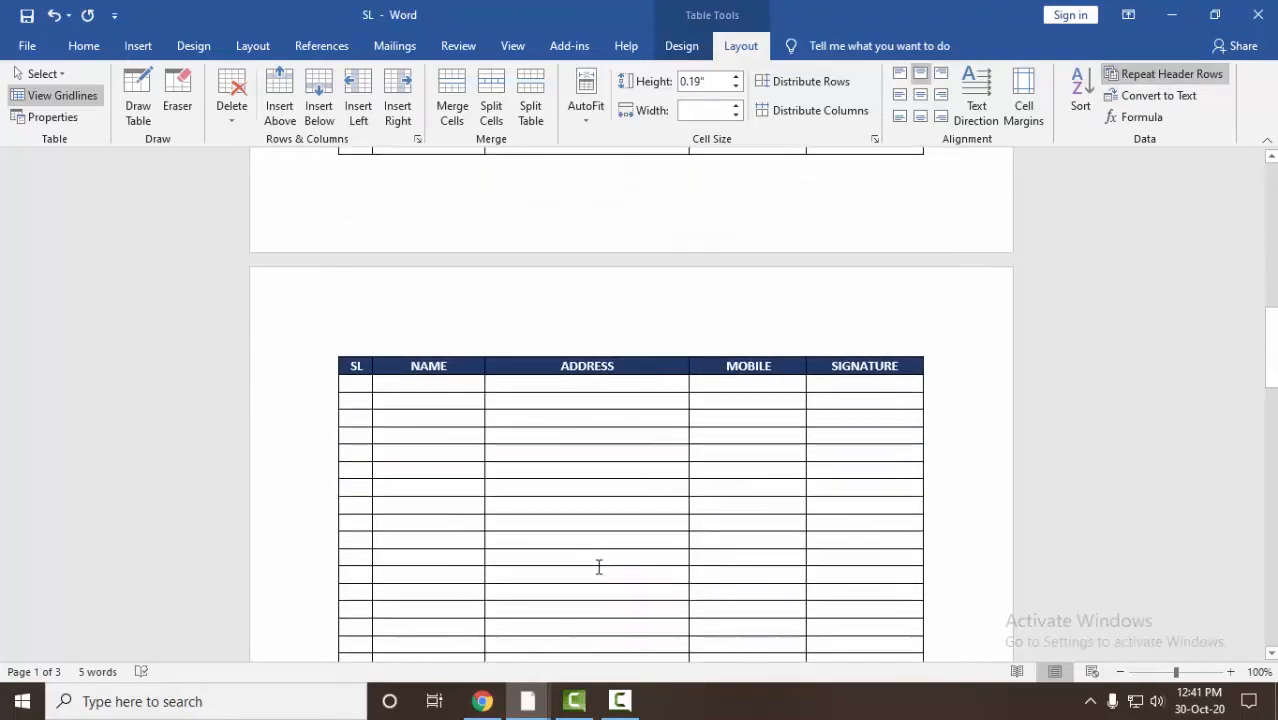
scroll(599, 564, down, 2)
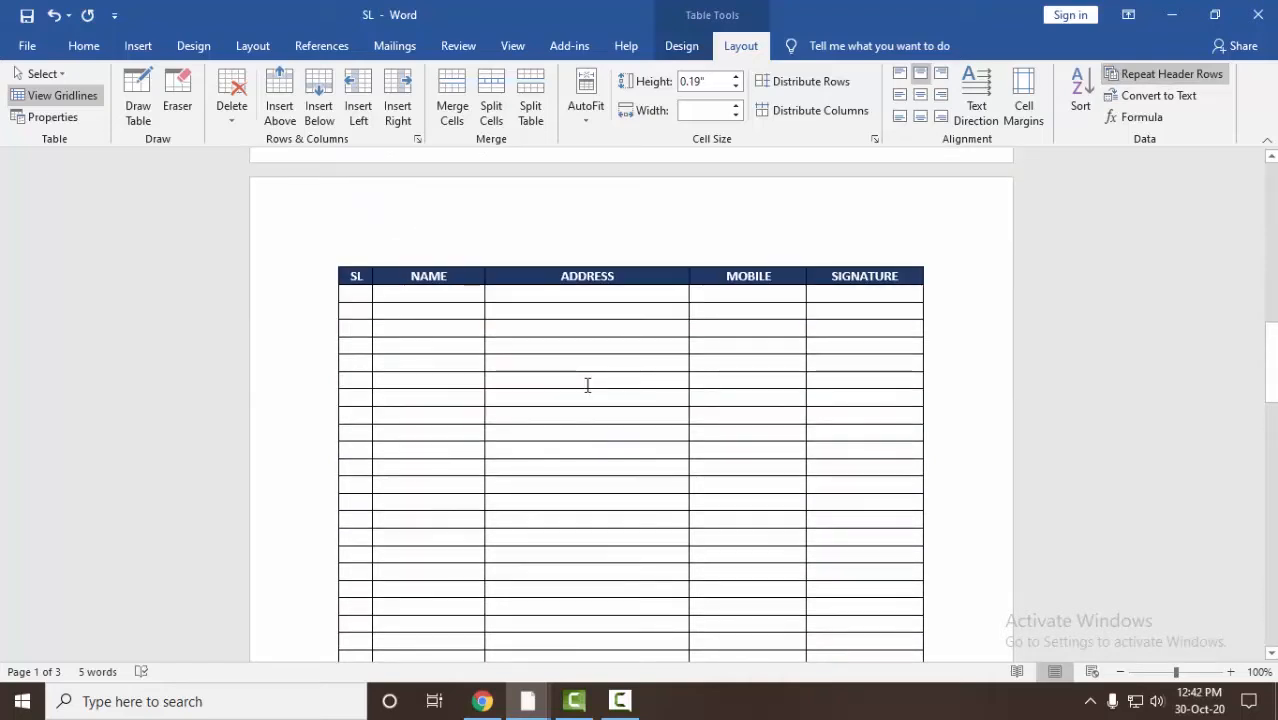
scroll(570, 405, down, 20)
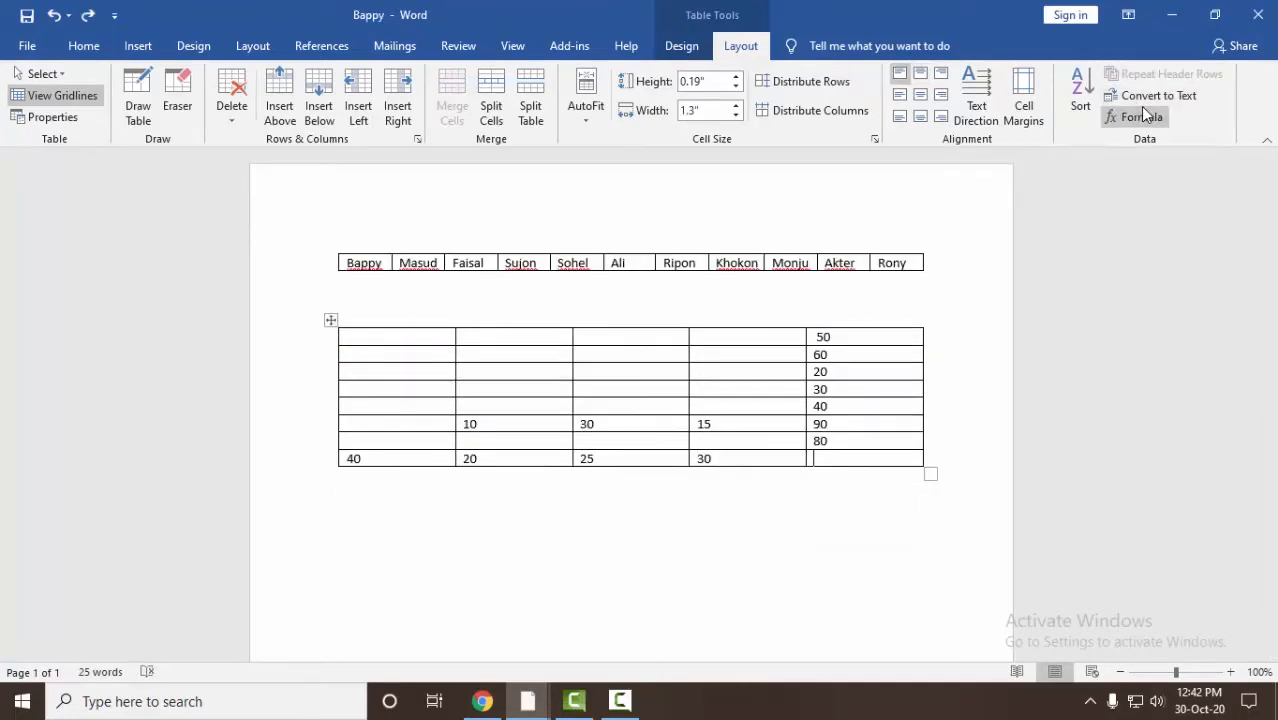
Try converting the one-row table of names to text separated by tabs, and undo the conversion.
click(348, 263)
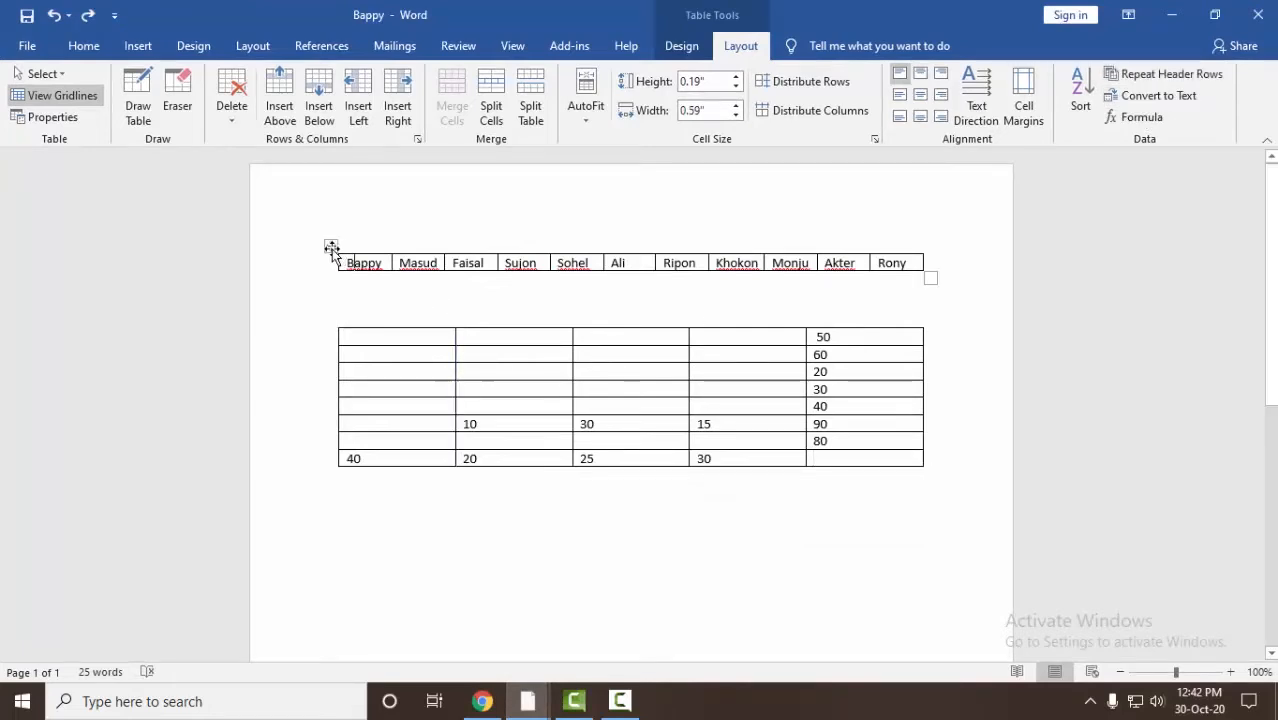
click(331, 246)
click(1157, 96)
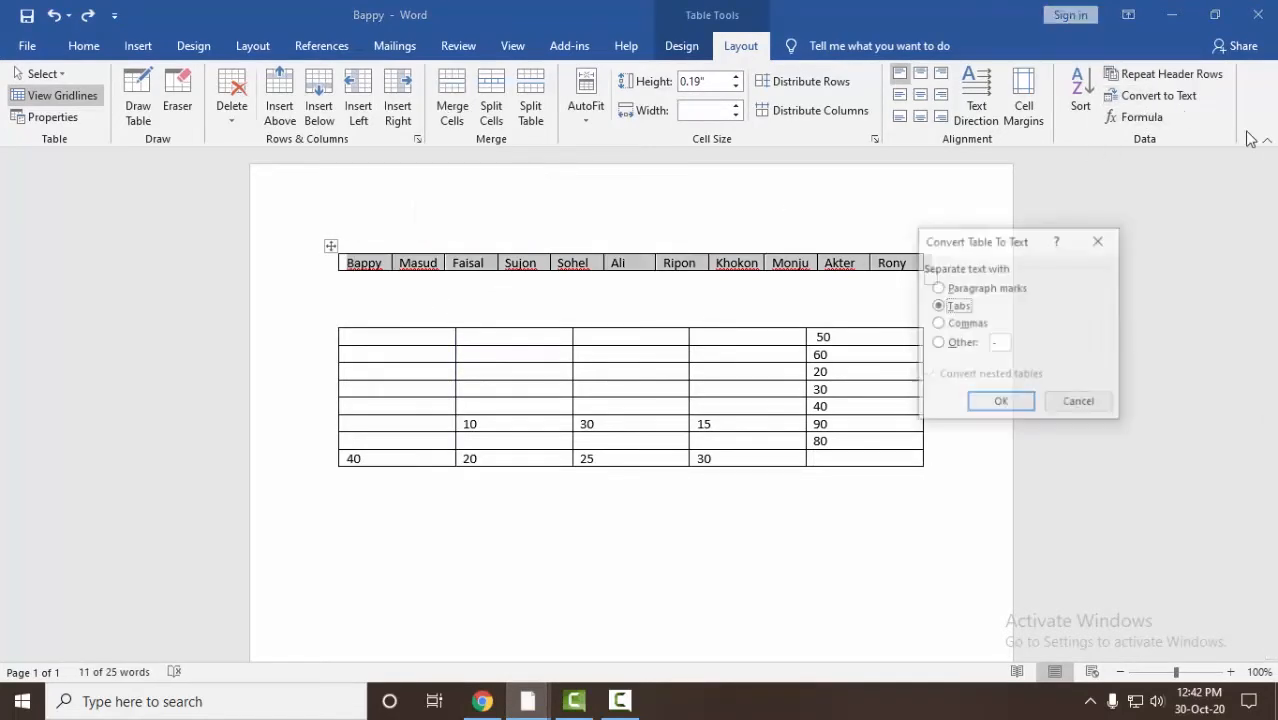
click(957, 304)
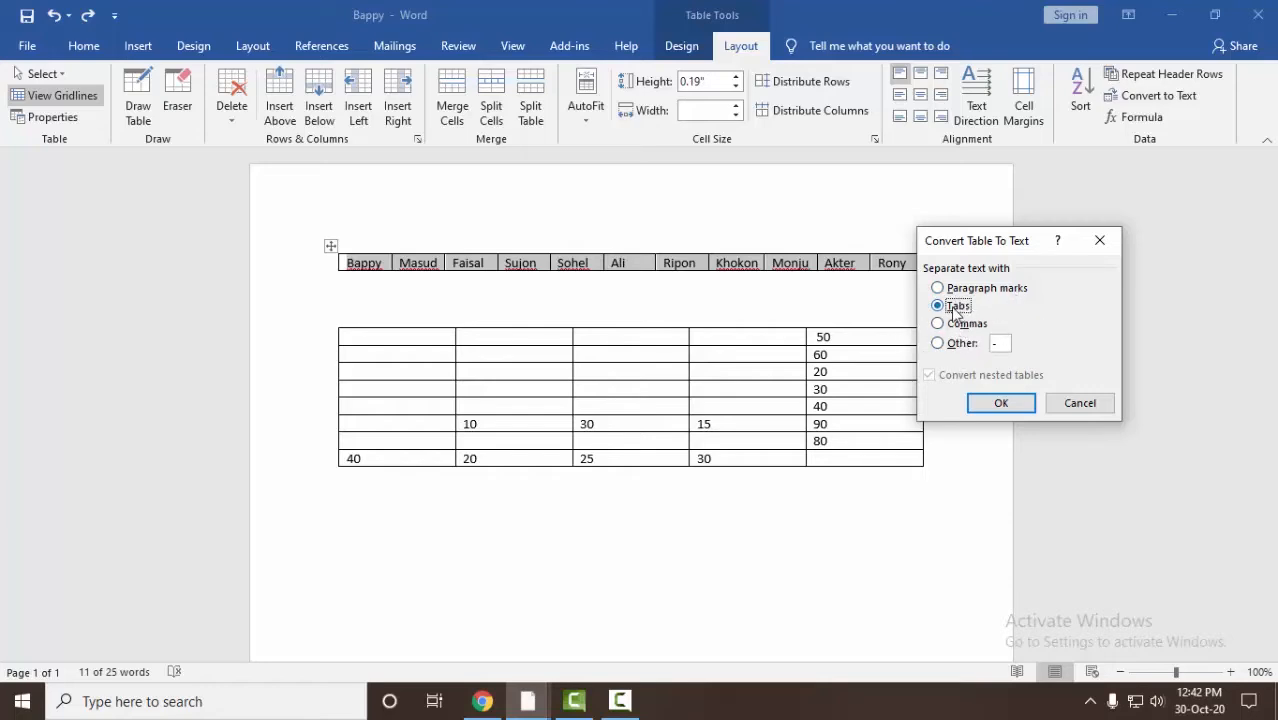
click(1001, 402)
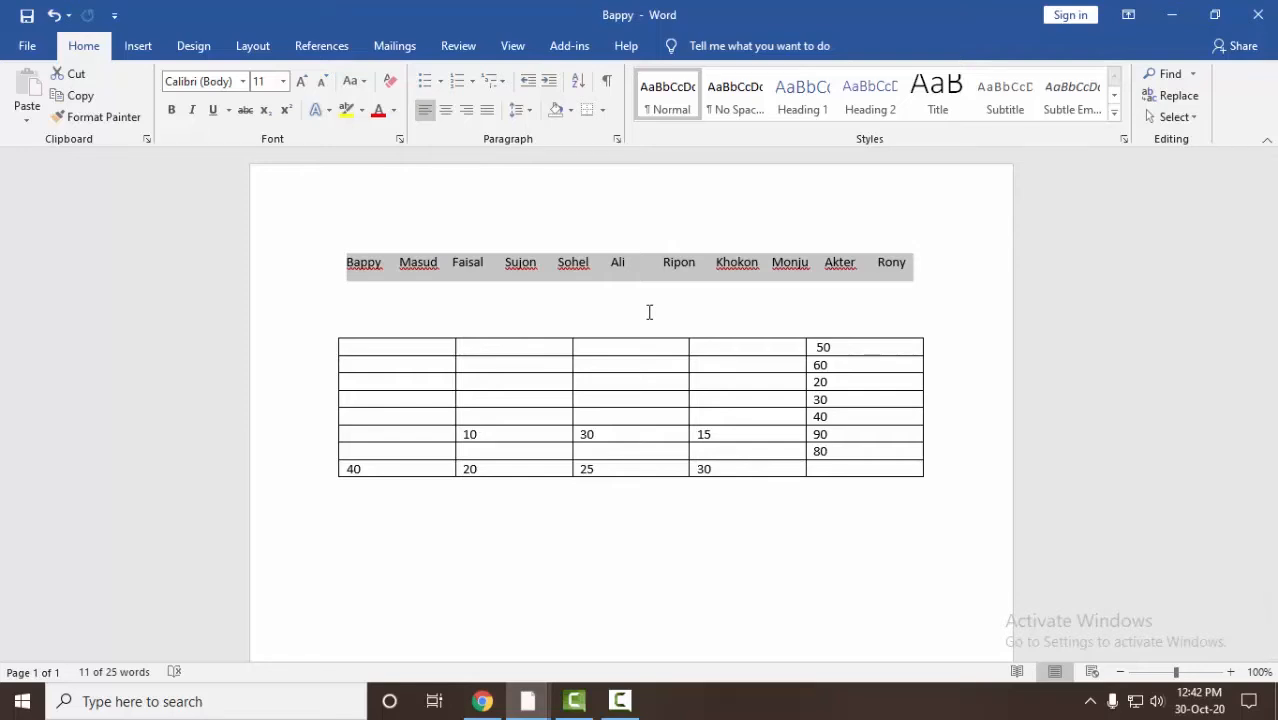
key(ctrl+z)
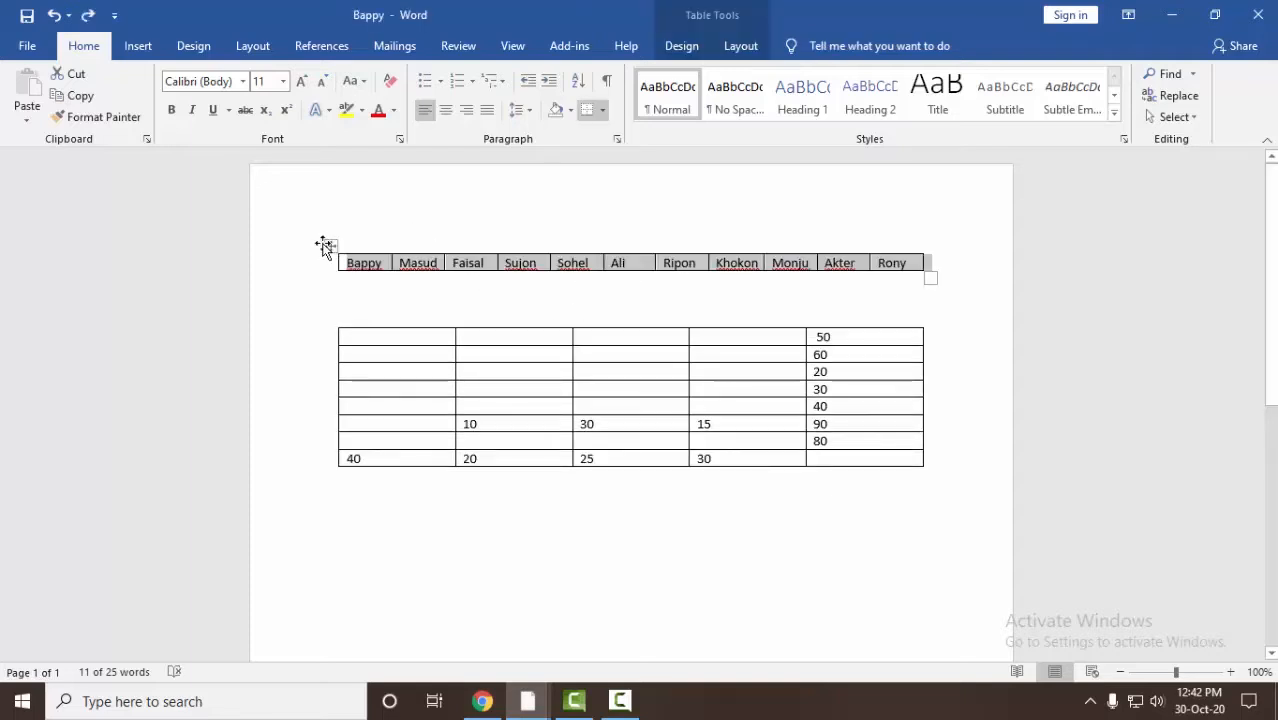
Try converting the one-row table of names to text separated by commas, and undo the conversion.
click(740, 46)
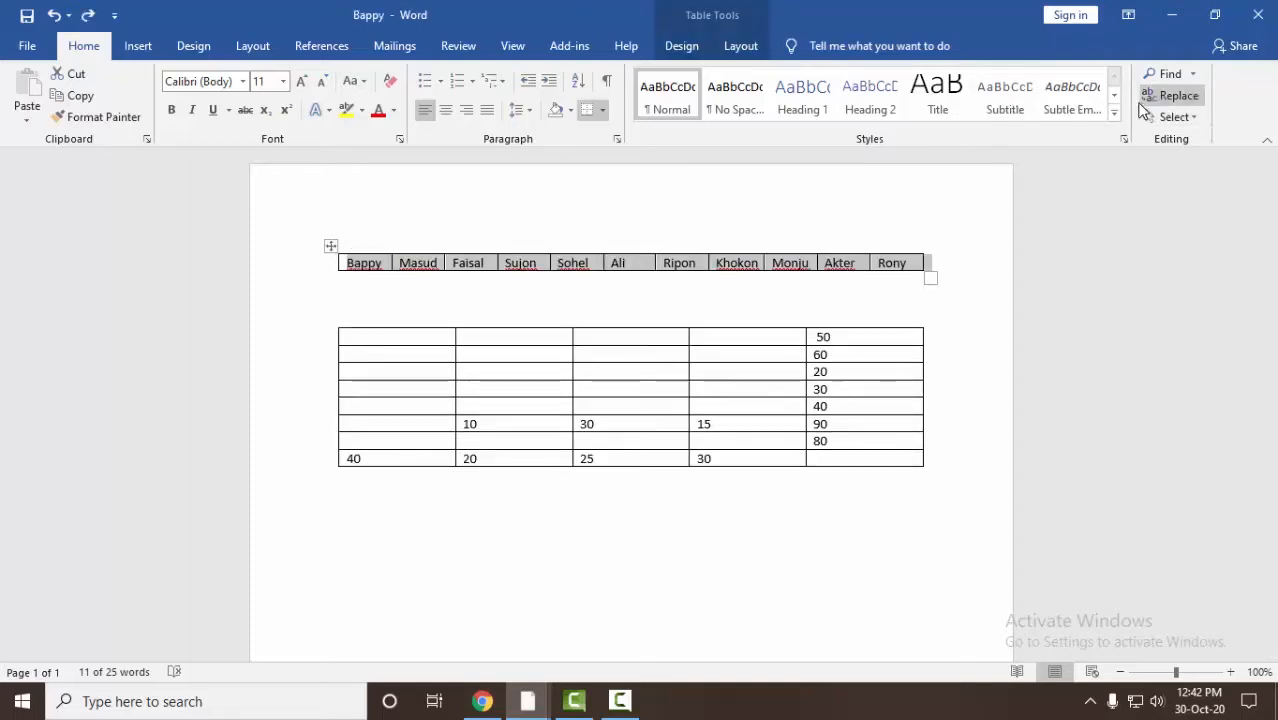
click(1176, 99)
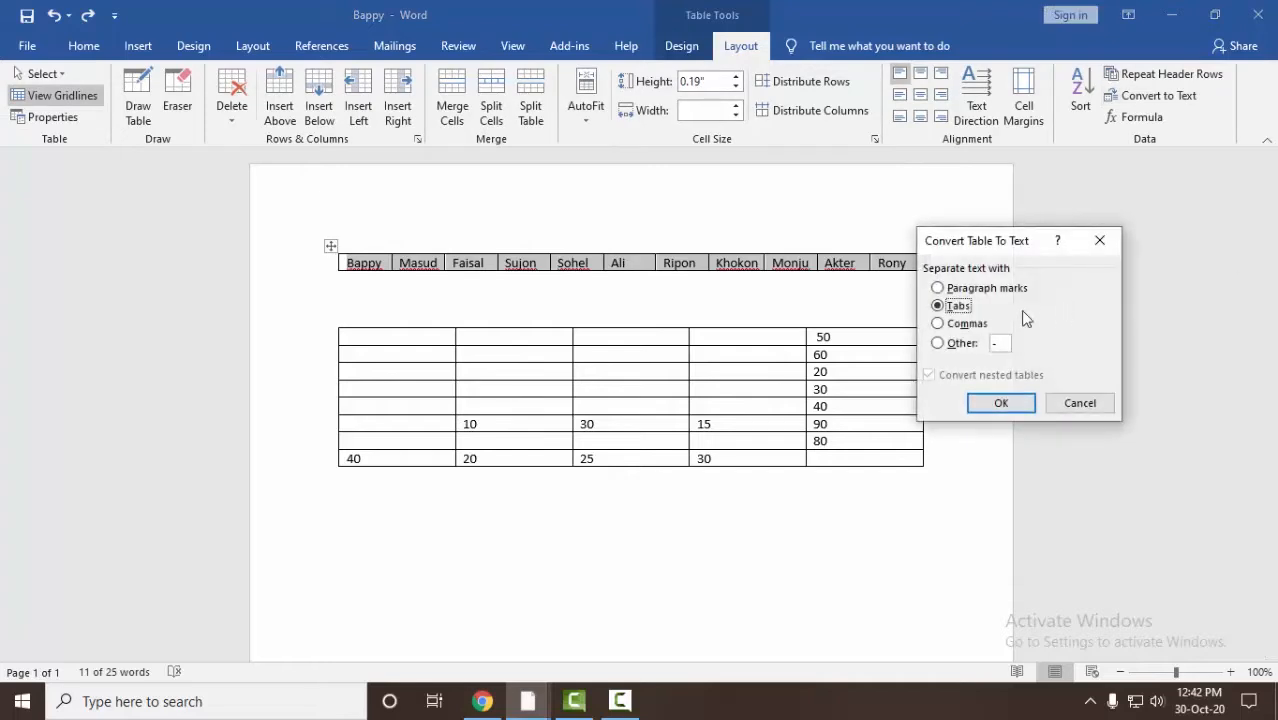
click(945, 325)
click(1001, 403)
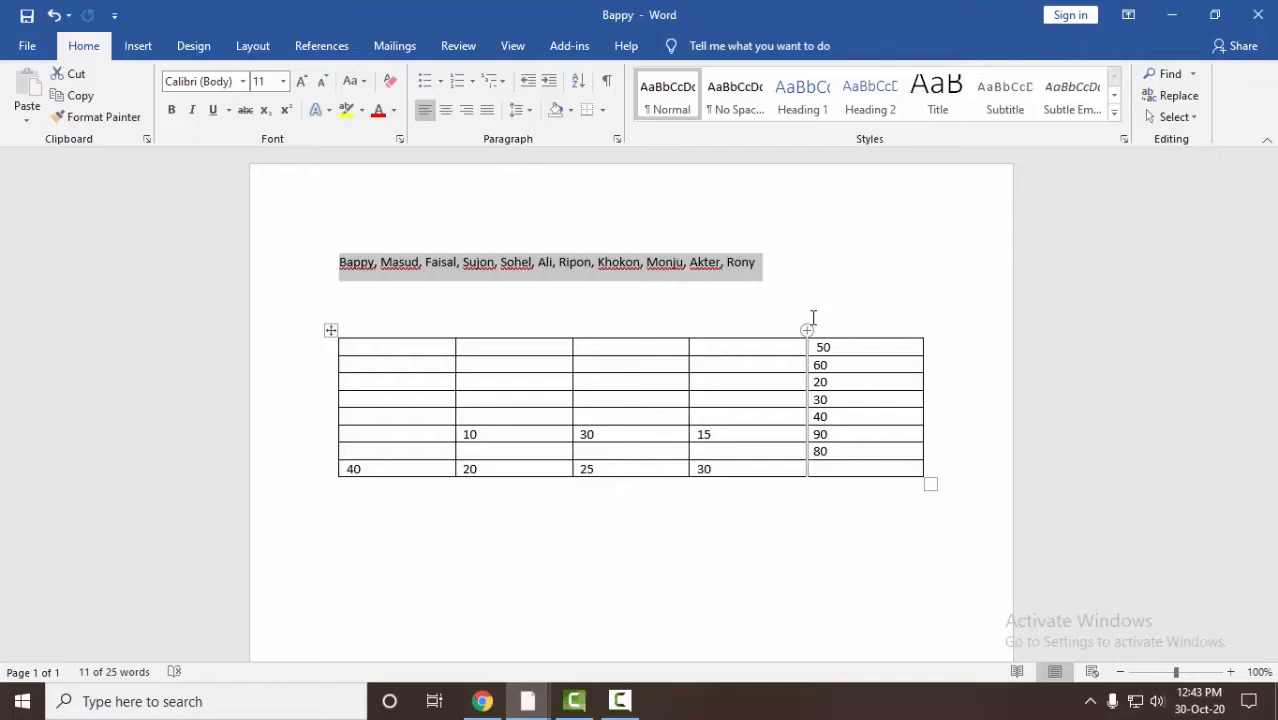
key(ctrl+z)
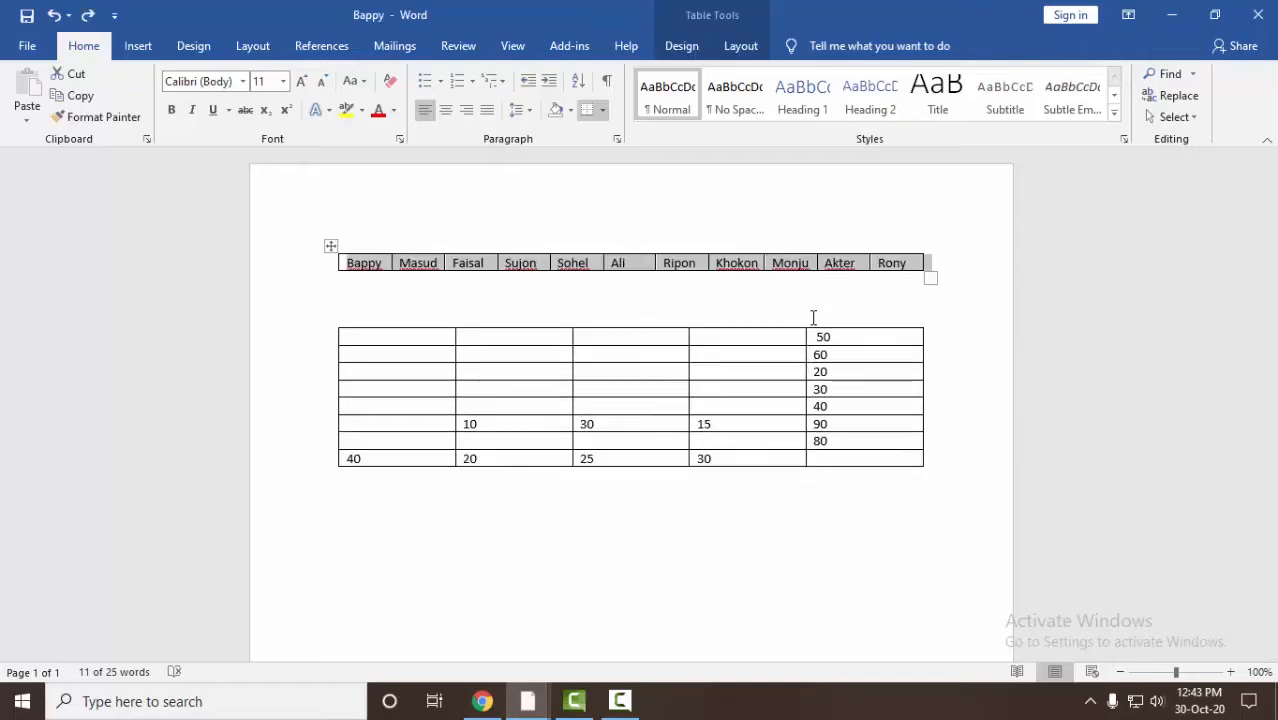
Try converting the one-row table of names to text with a hyphen as the custom separator, and undo the conversion.
click(331, 246)
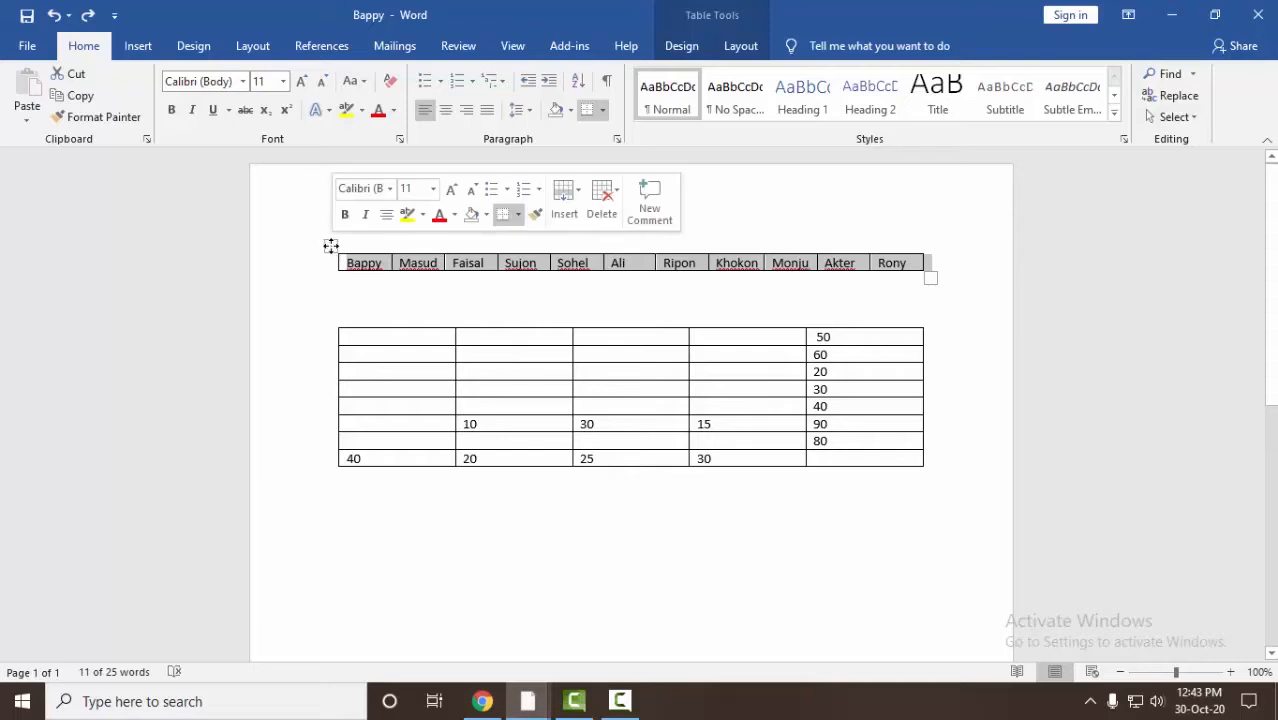
scroll(1178, 102, down, 10)
click(1148, 98)
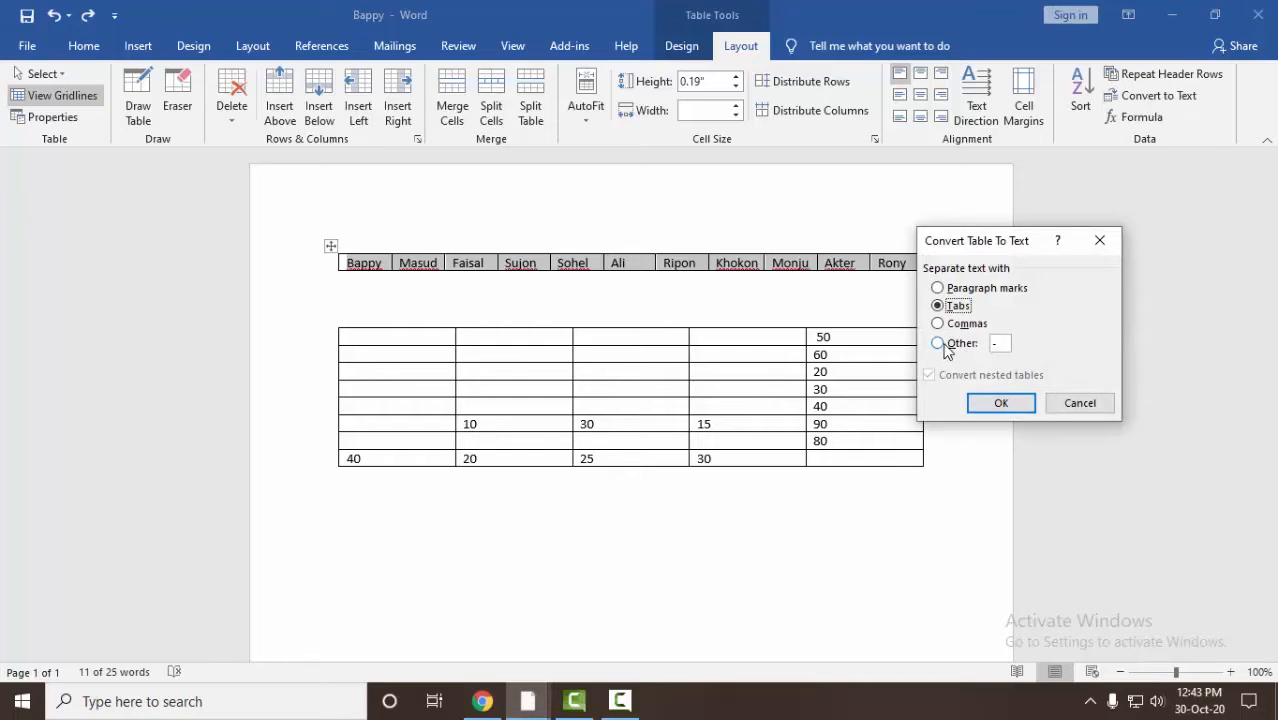
click(950, 345)
click(1001, 402)
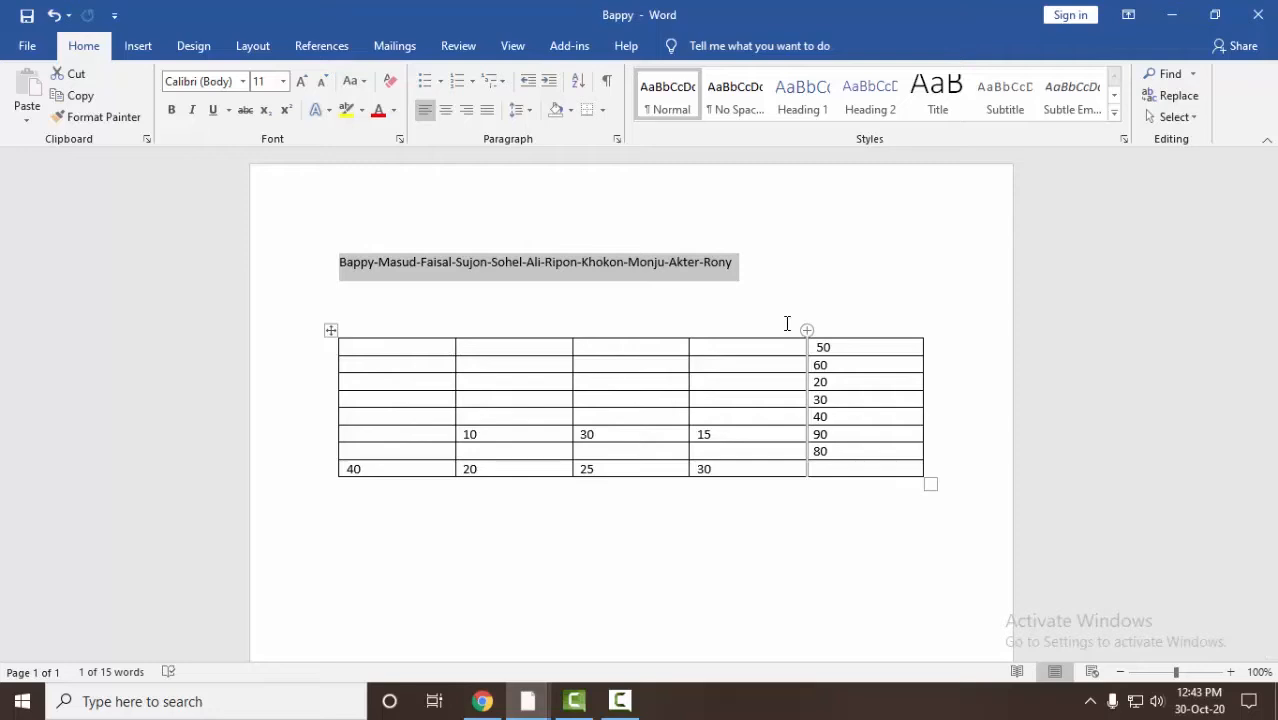
key(ctrl+z)
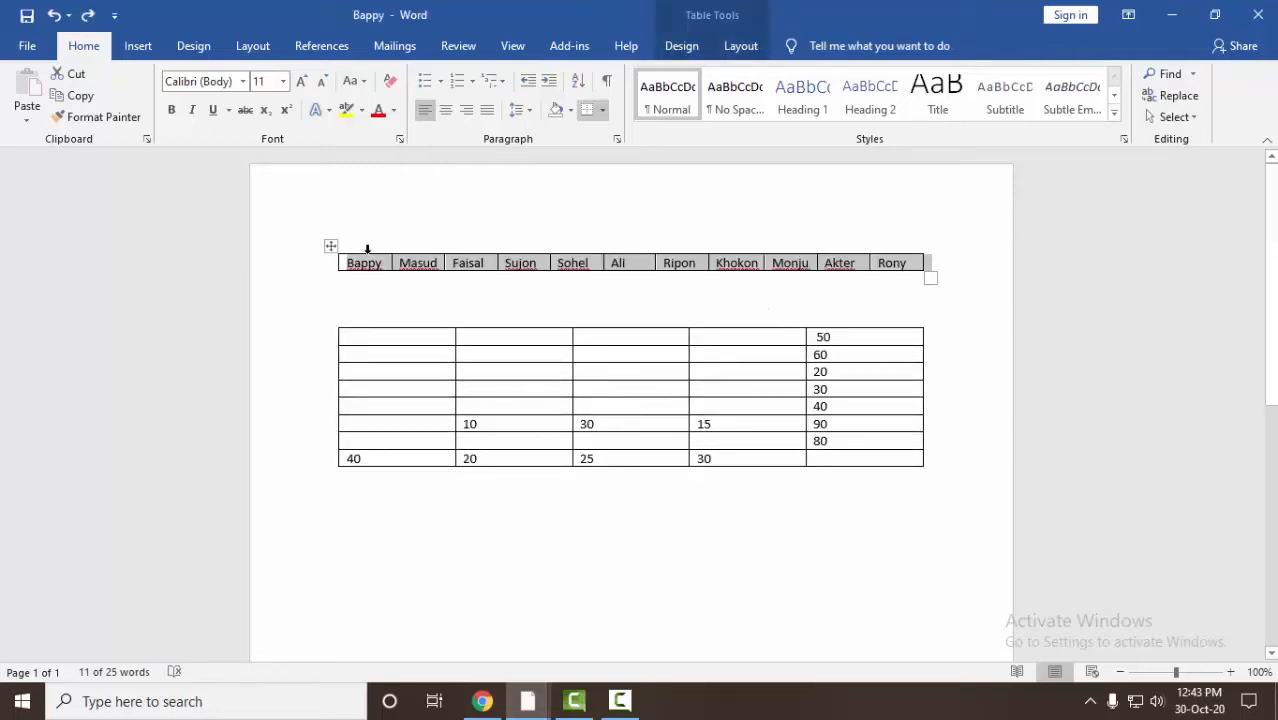
Try converting the one-row table of names to text separated by paragraph marks, and undo the conversion.
click(330, 246)
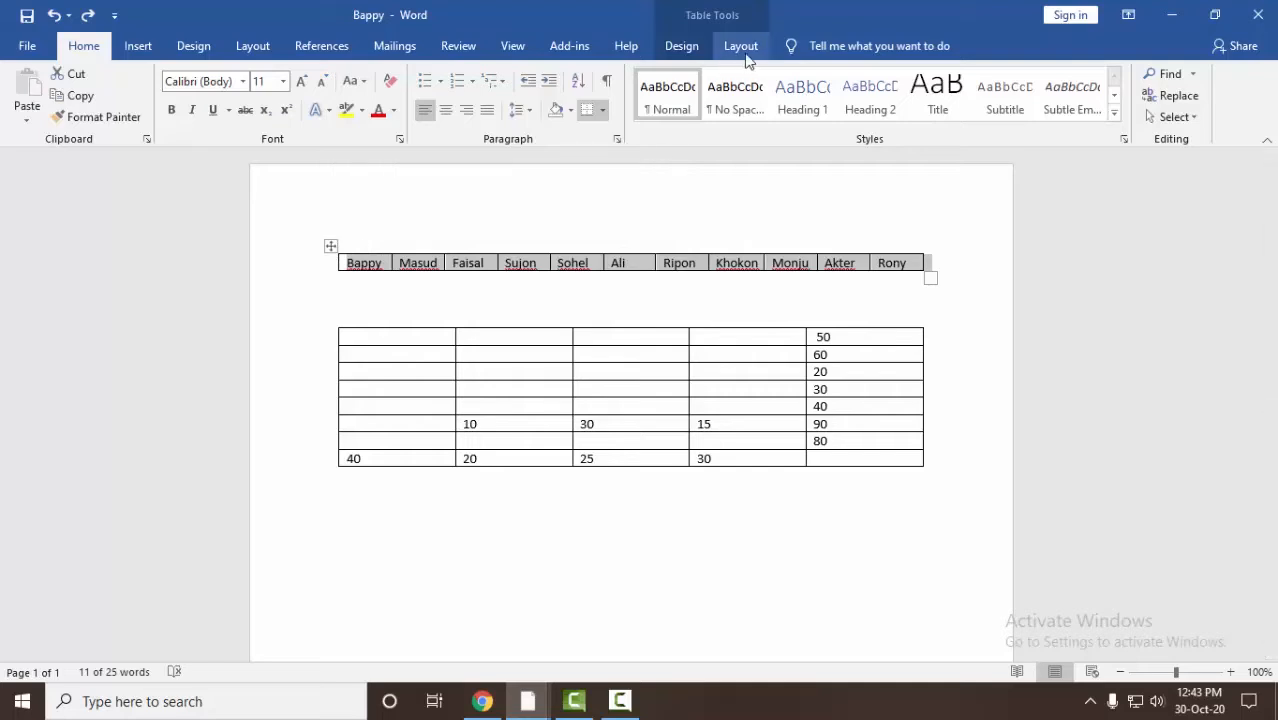
click(736, 48)
click(1160, 95)
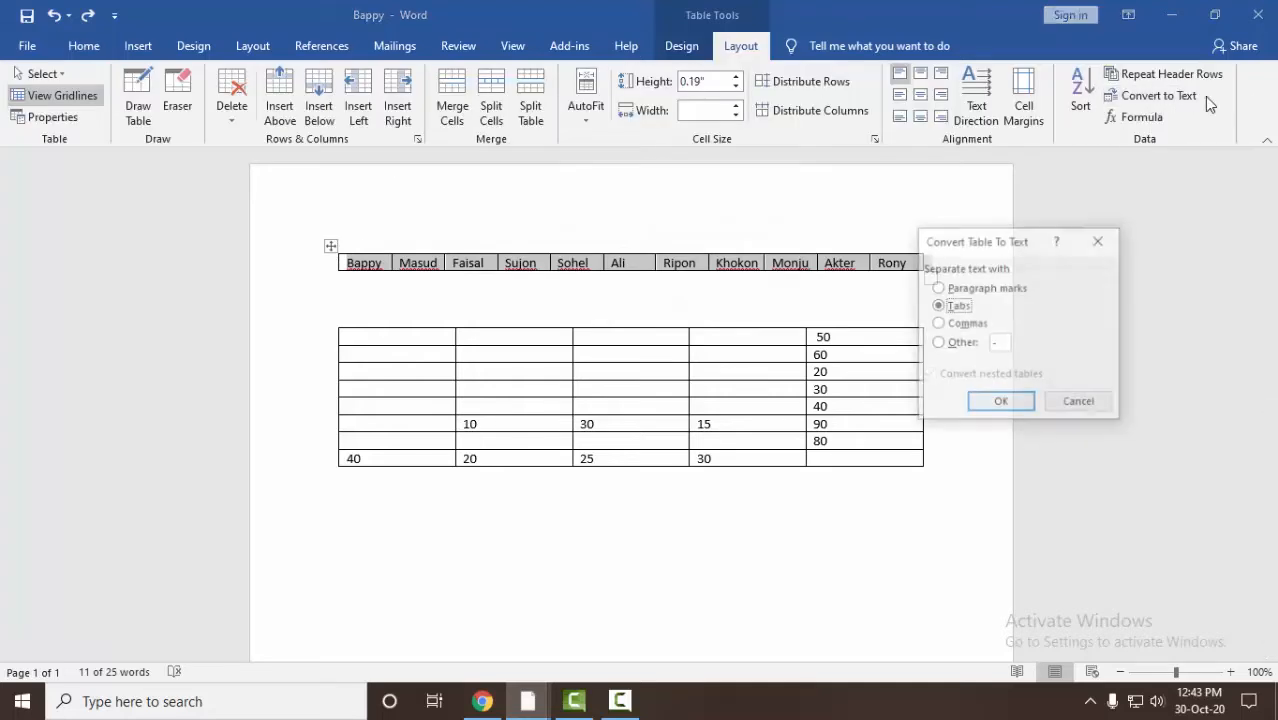
click(937, 289)
click(1002, 404)
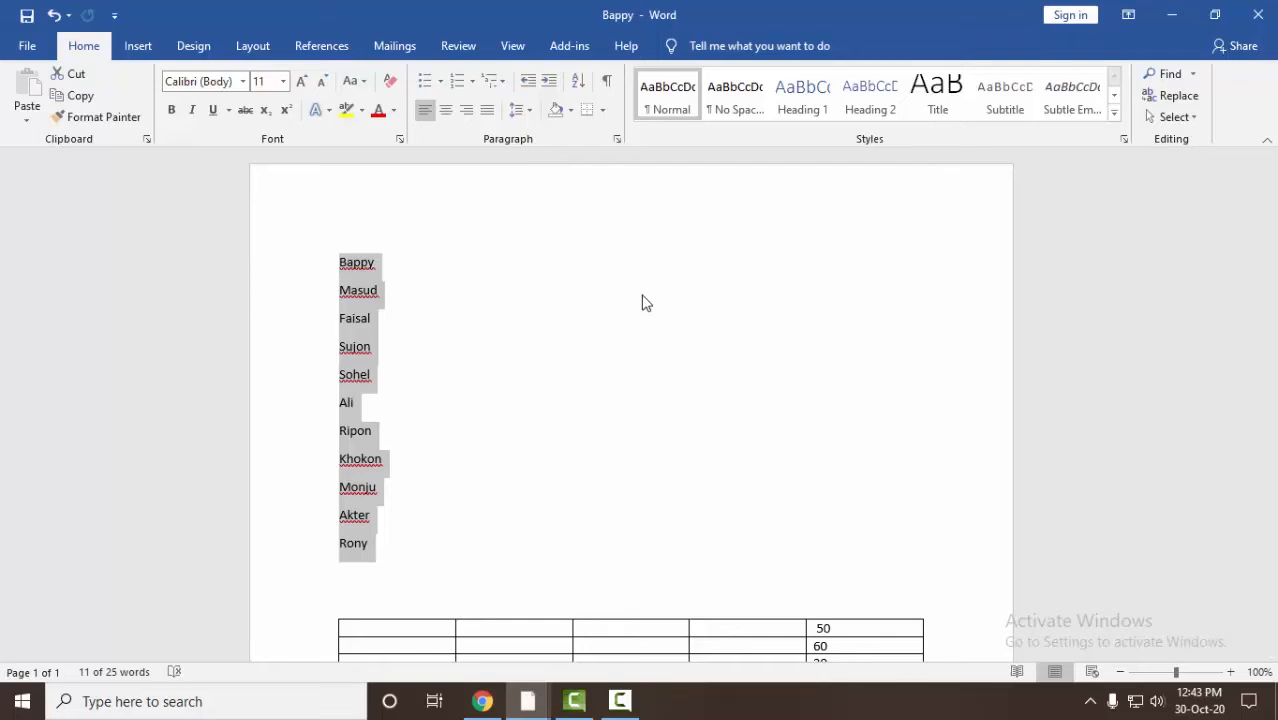
key(ctrl+z)
Try the formula =SUM(ABOVE) in the last cell of the number table's bottom row, and undo it.
click(741, 46)
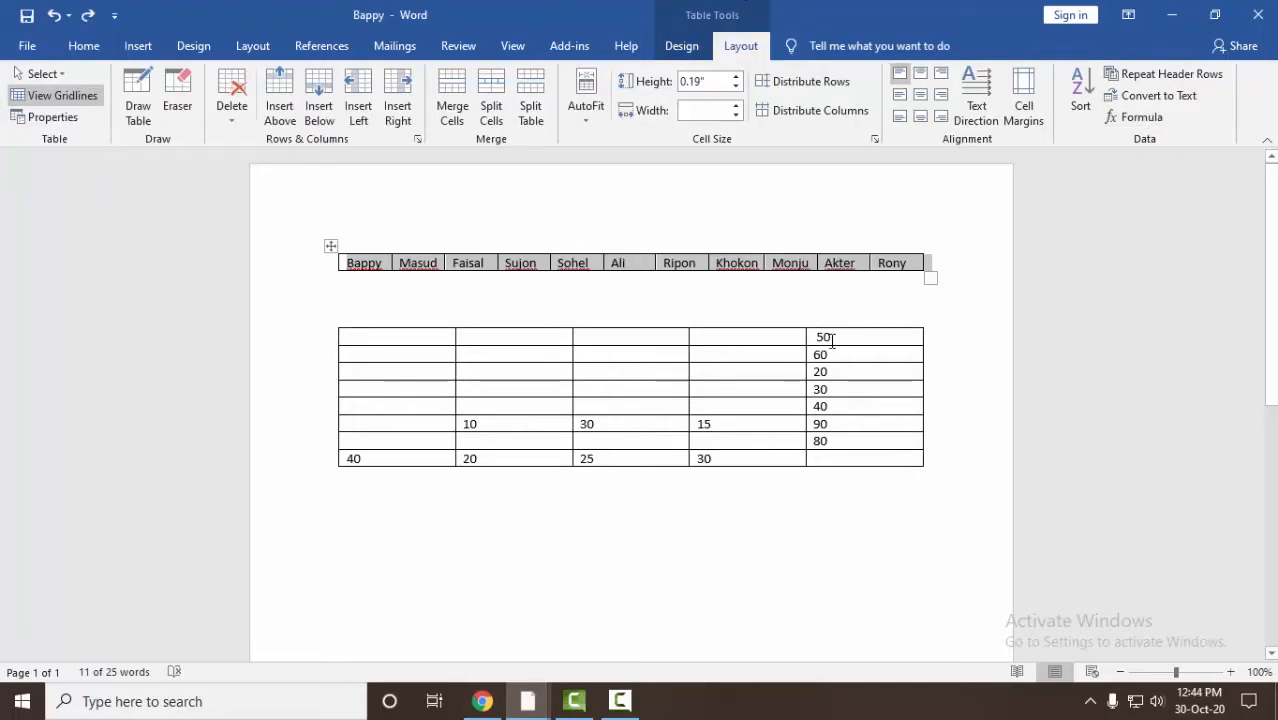
click(829, 457)
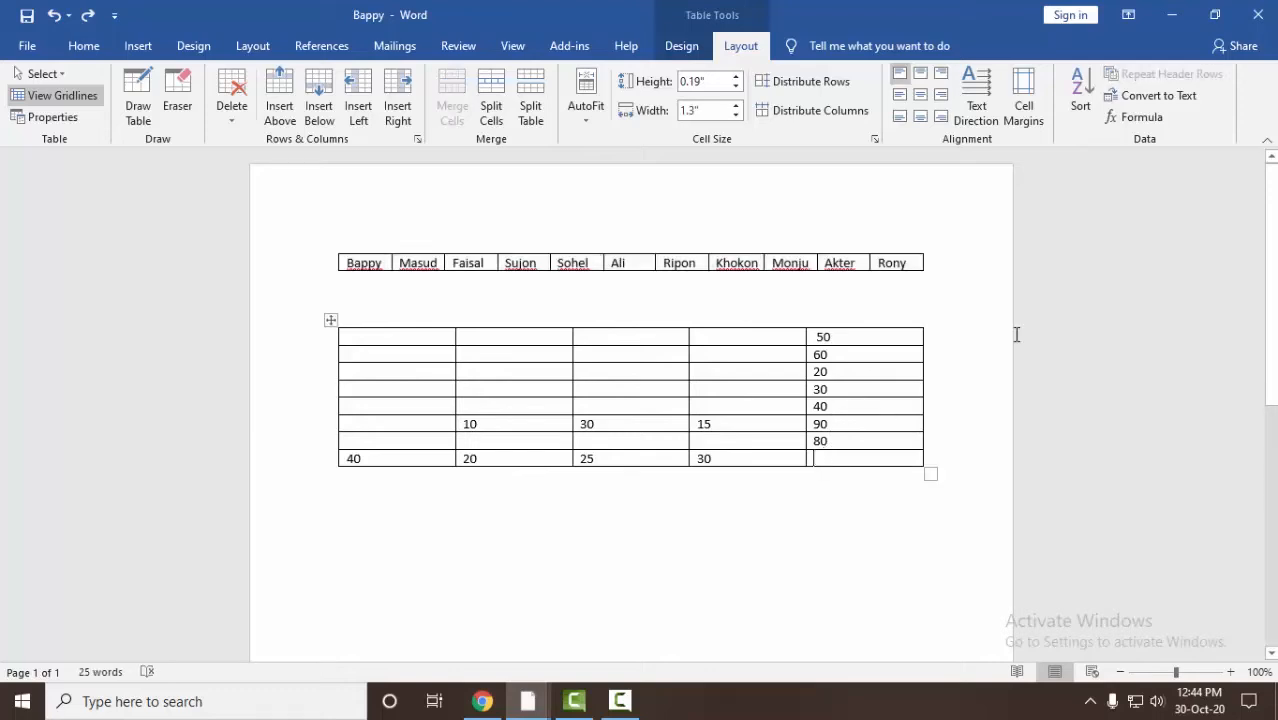
click(1141, 117)
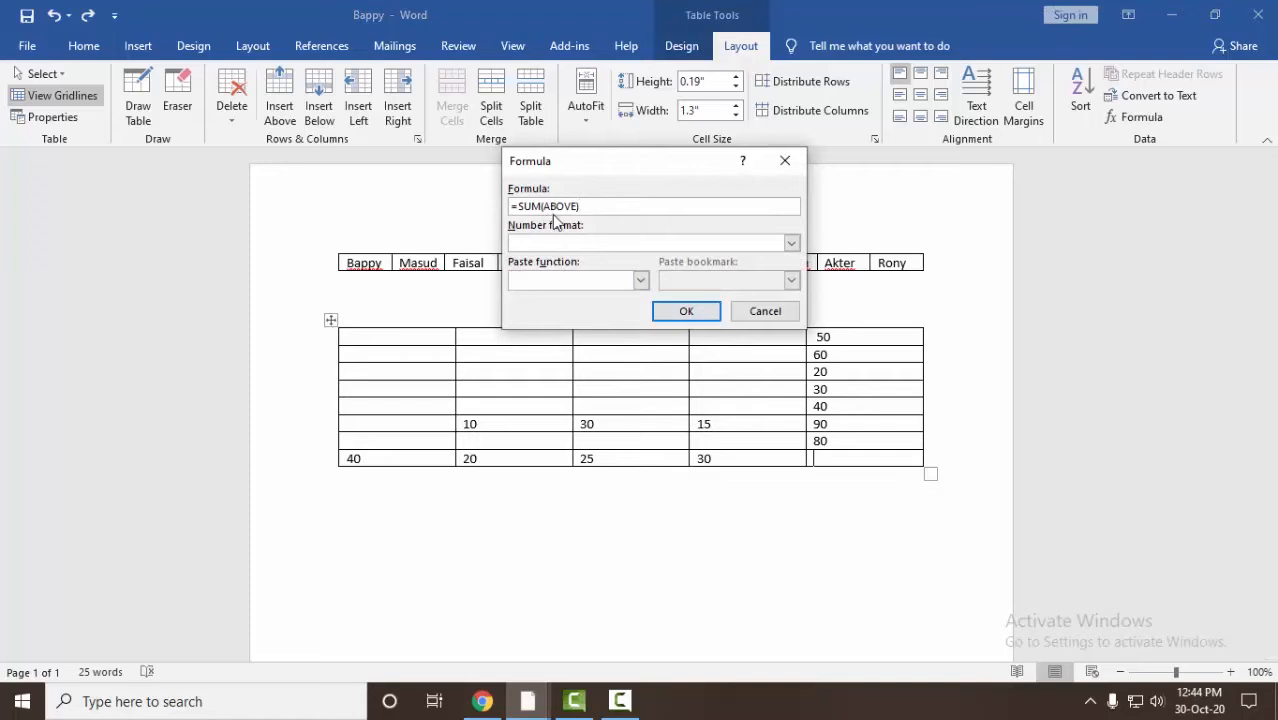
click(687, 310)
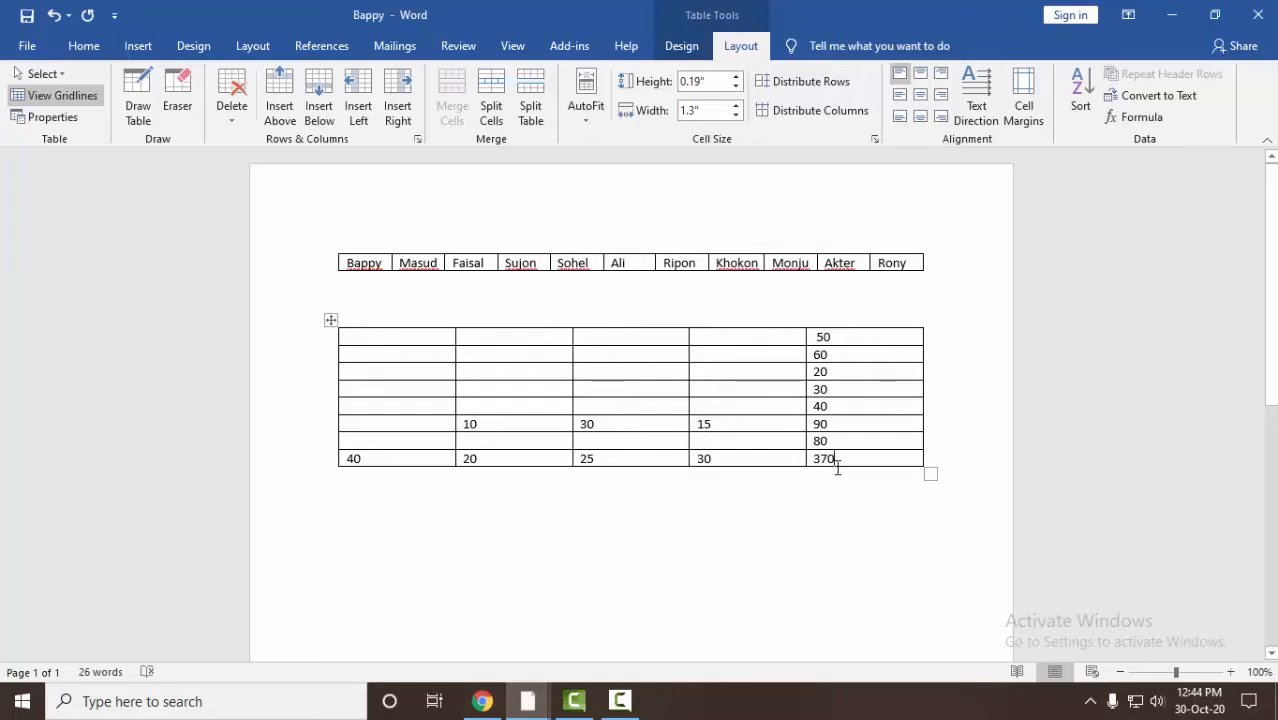
key(ctrl+z)
Total the bottom row of the number table in its last cell with the formula =SUM(Left).
click(1133, 117)
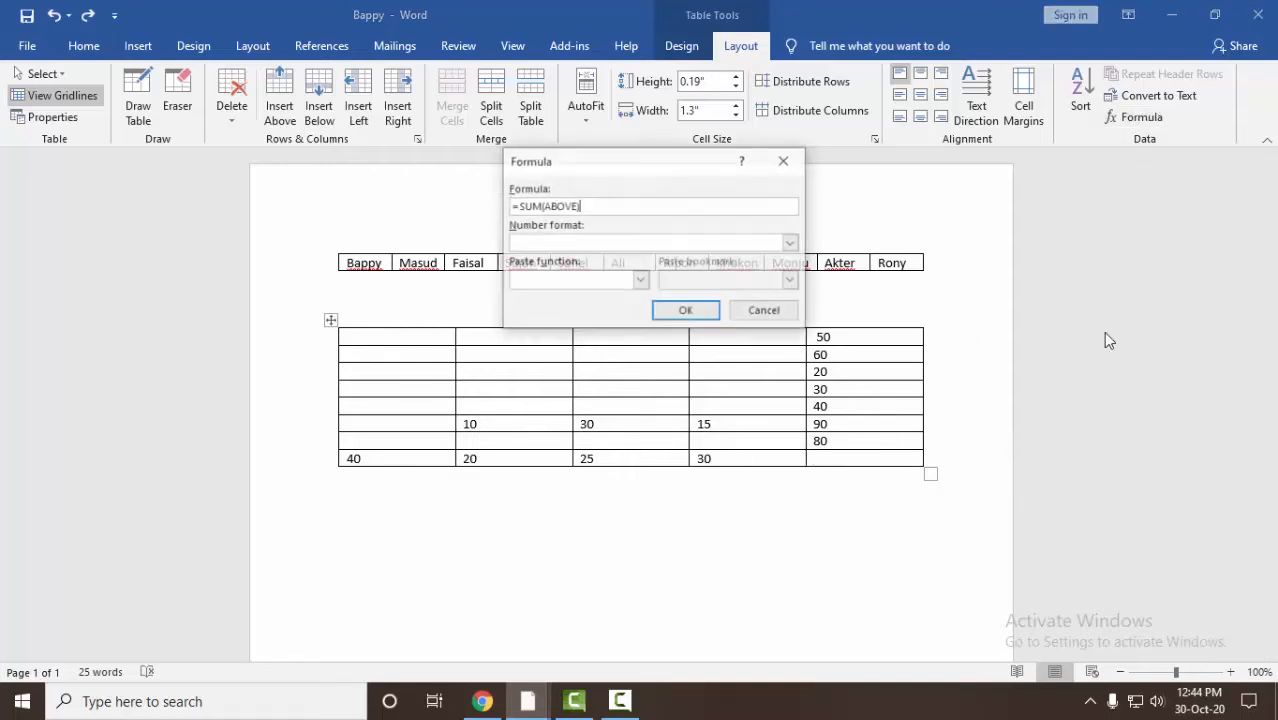
click(576, 206)
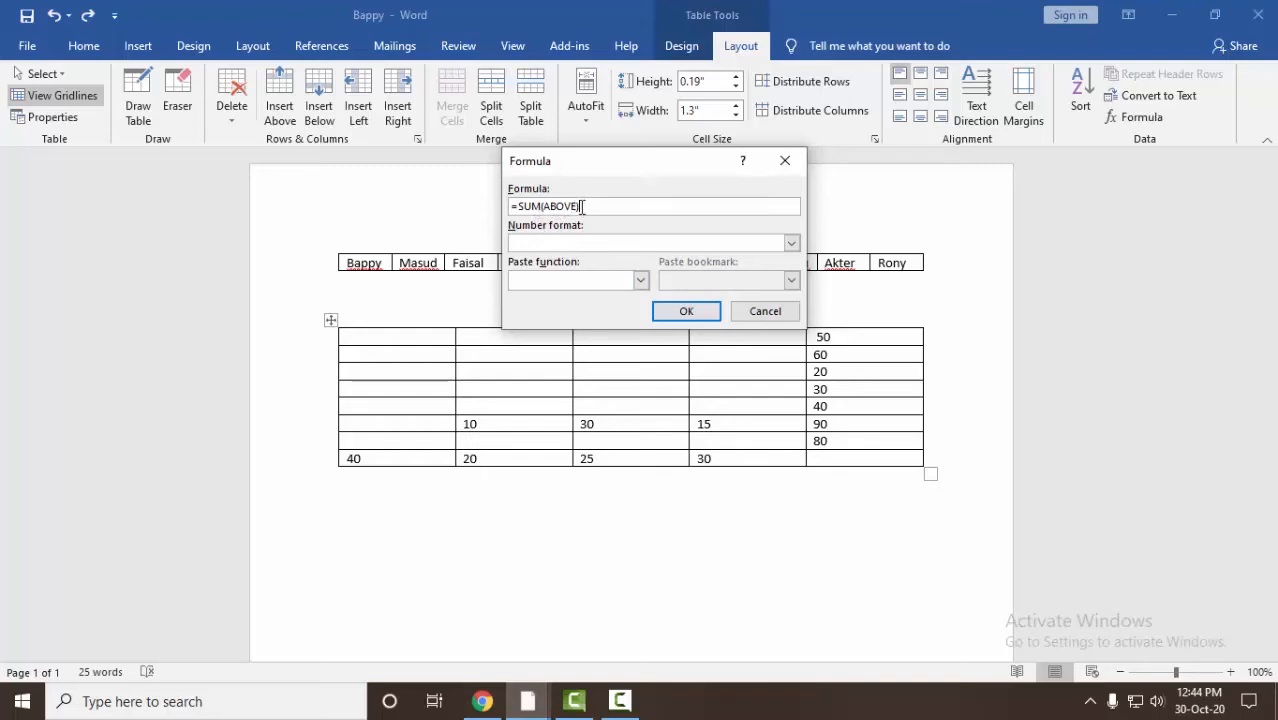
key(BackSpace)
key(BackSpace)
key(BackSpace)
key(BackSpace)
key(BackSpace)
text(Left)
click(688, 311)
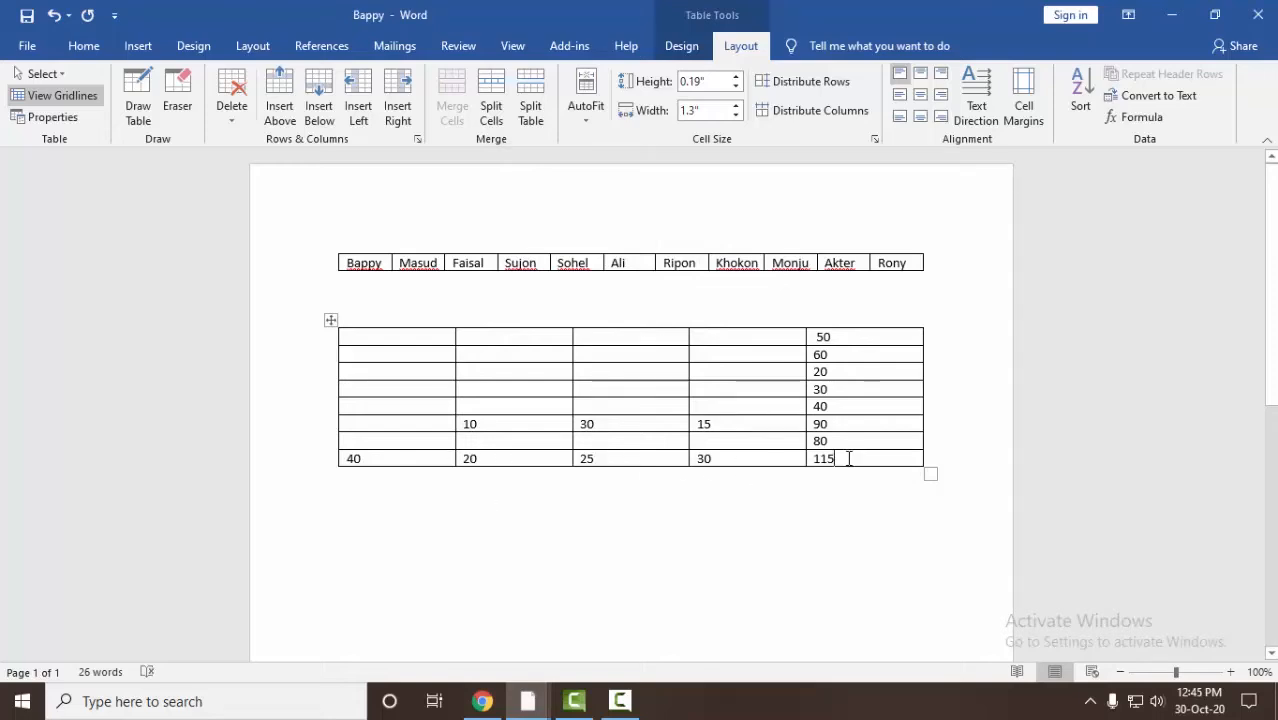
key(ctrl+z)
Total the sixth row of the number table in its first cell with the formula =sum(right).
click(1158, 120)
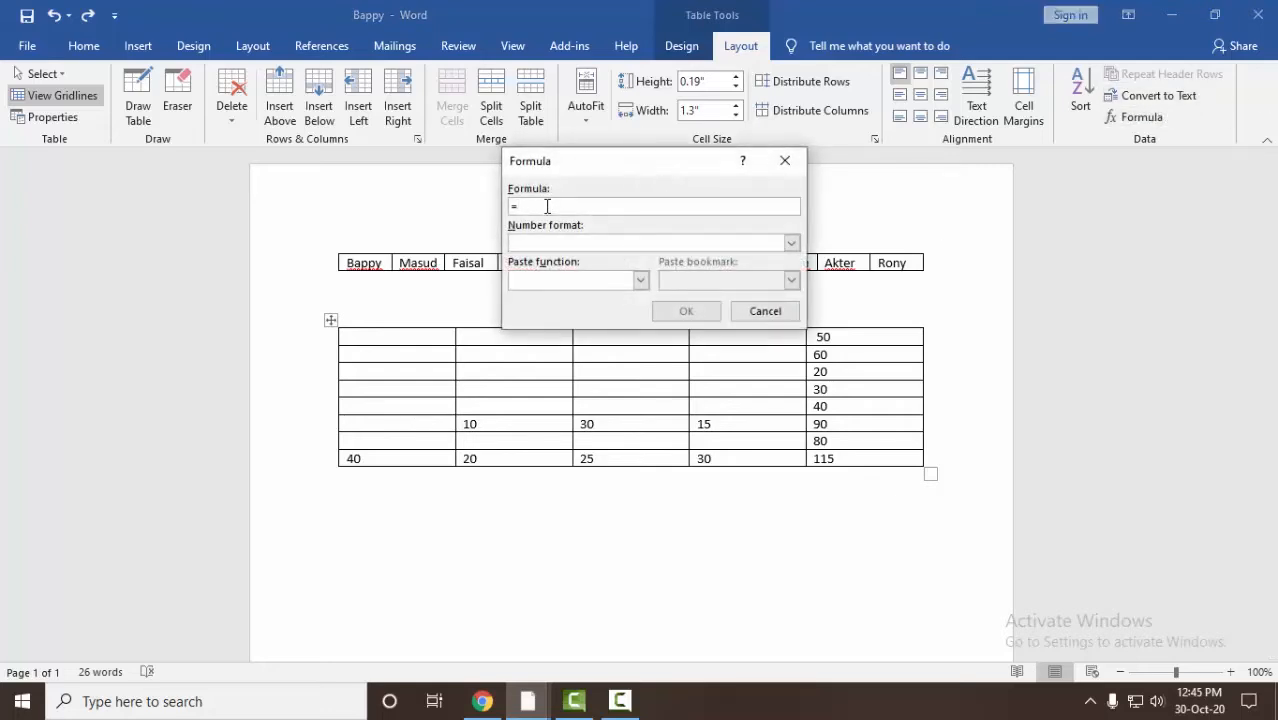
text(sum(right)
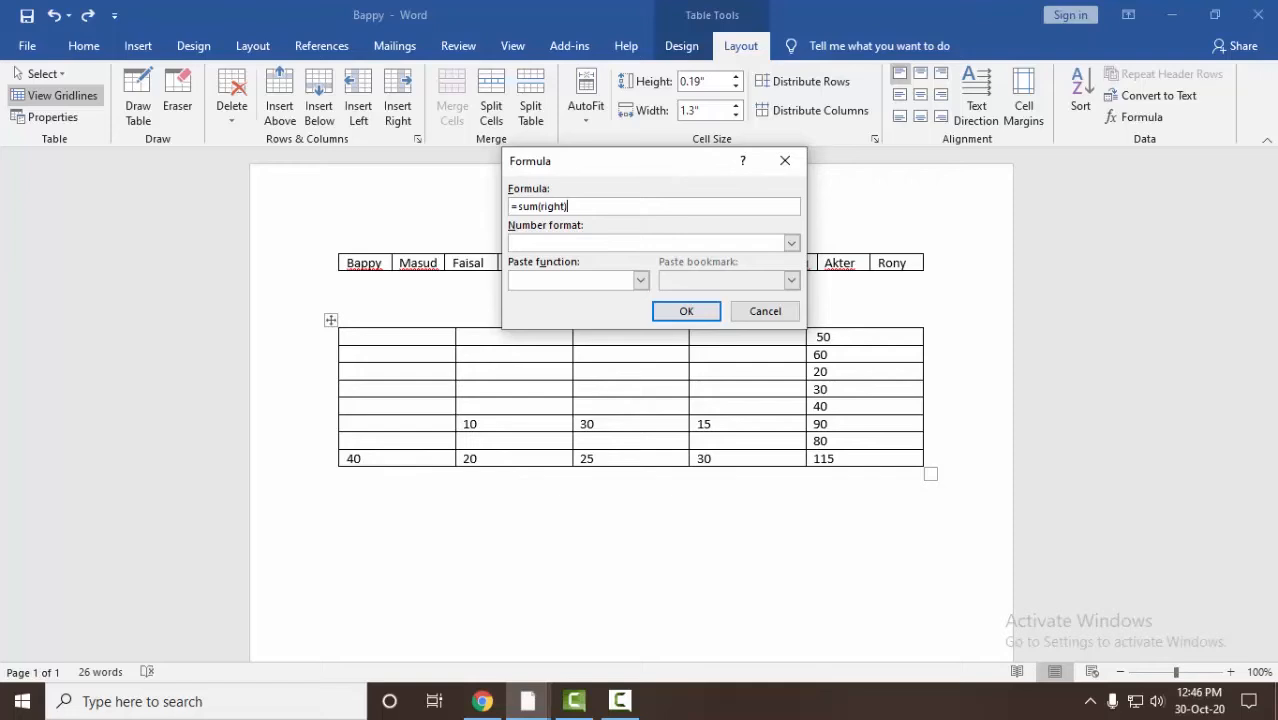
click(686, 311)
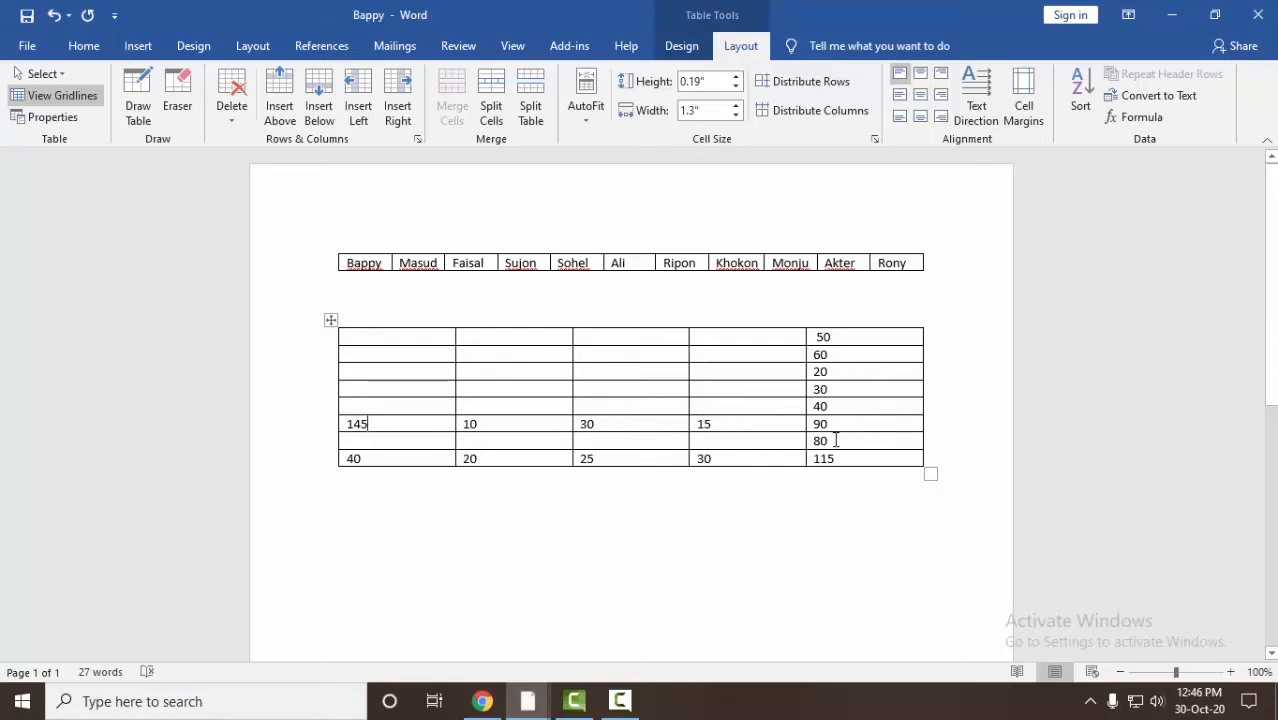
Insert a formula in the number table's first cell that subtracts cell E7 from cell E6.
click(400, 336)
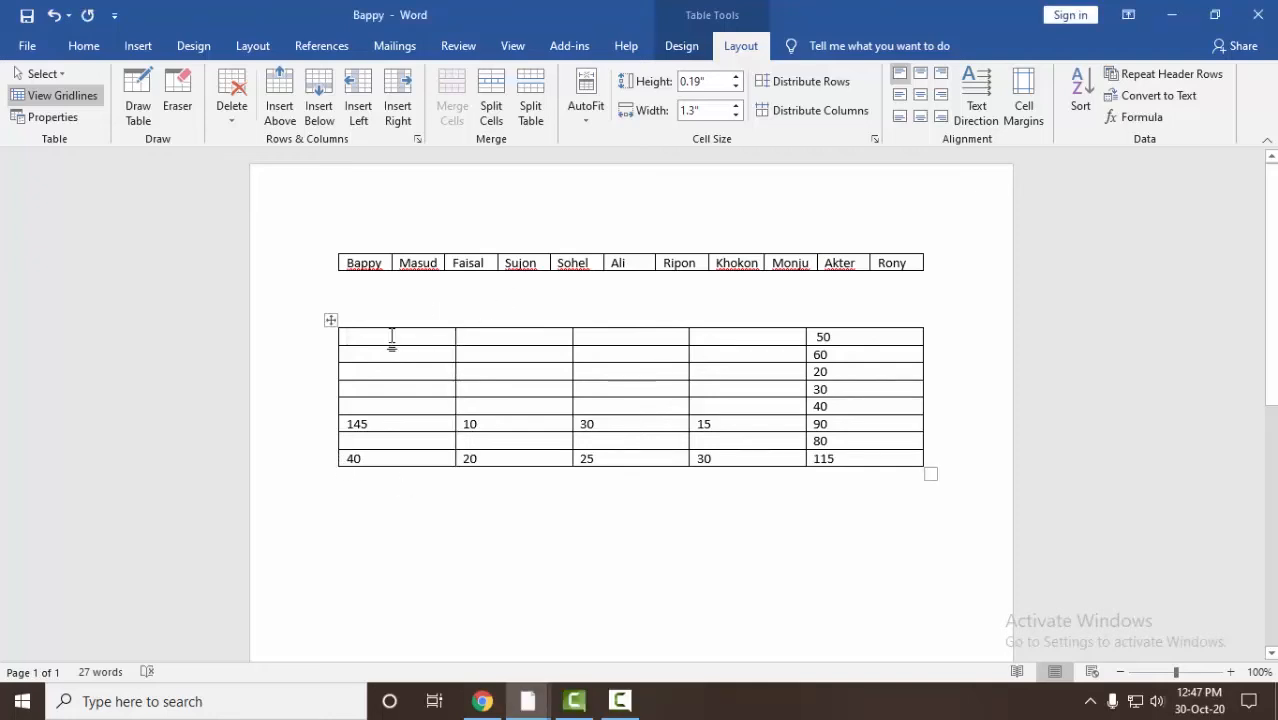
click(412, 340)
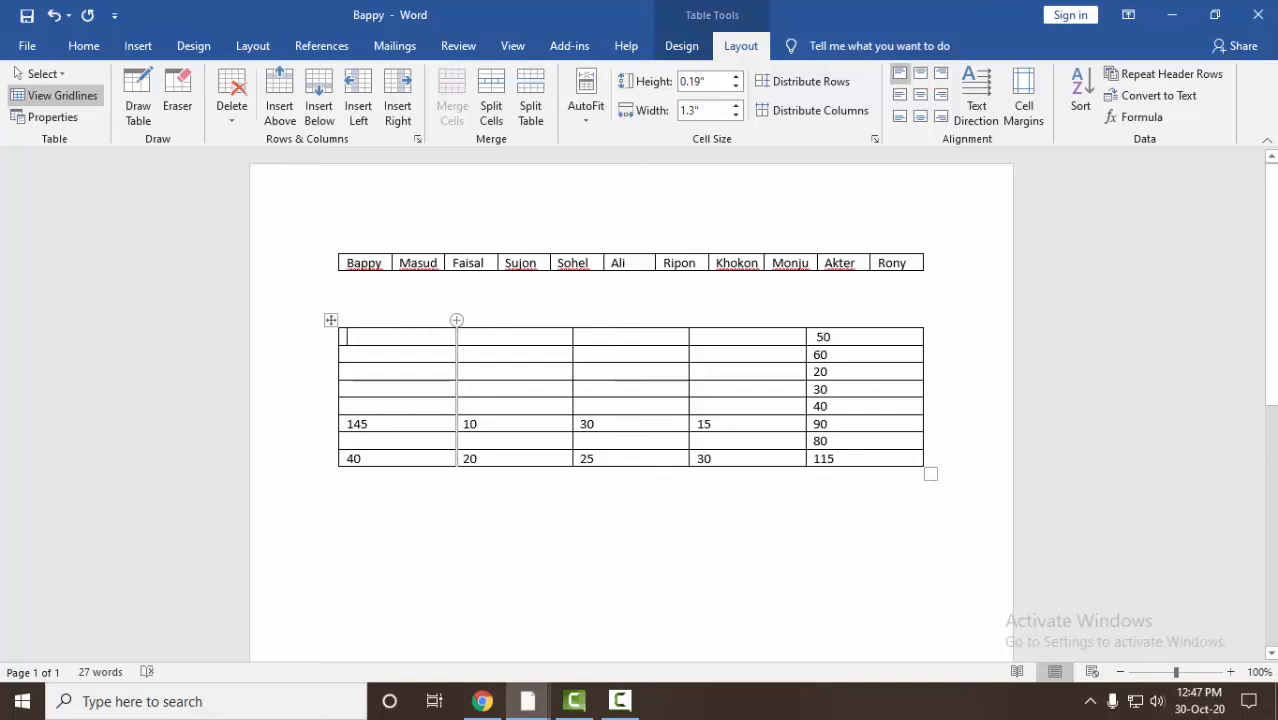
click(1153, 124)
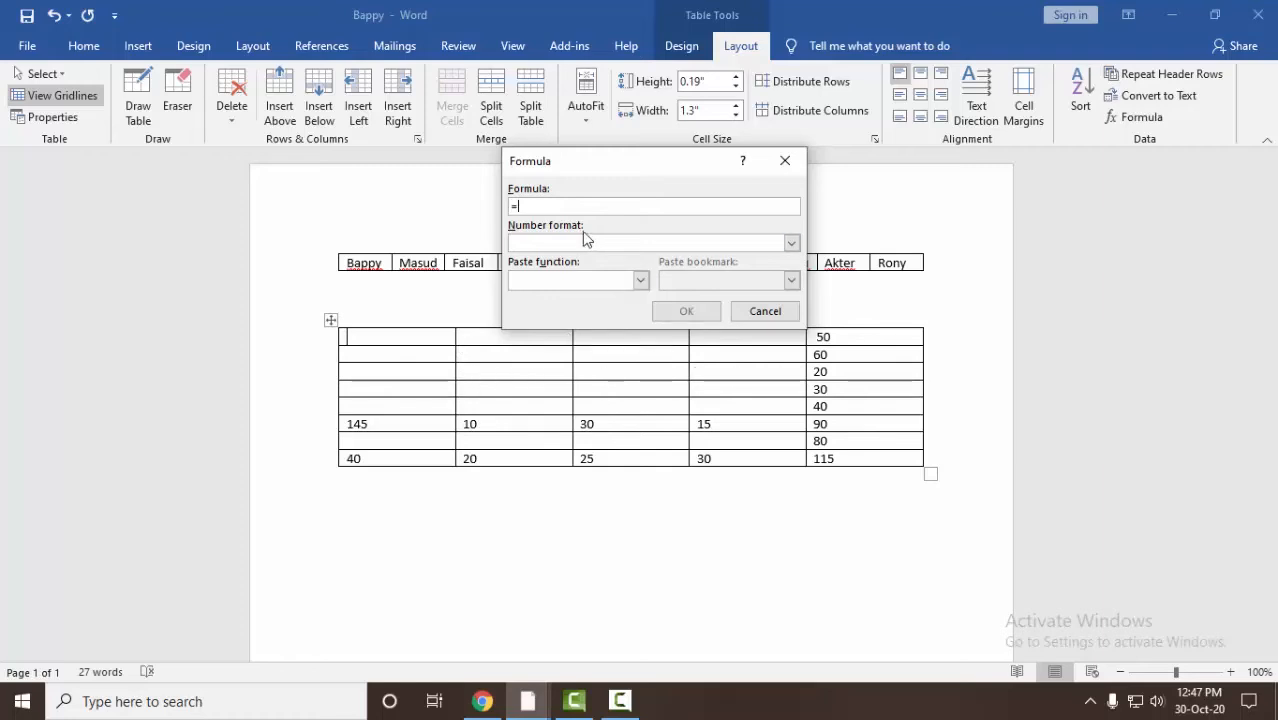
text(e)
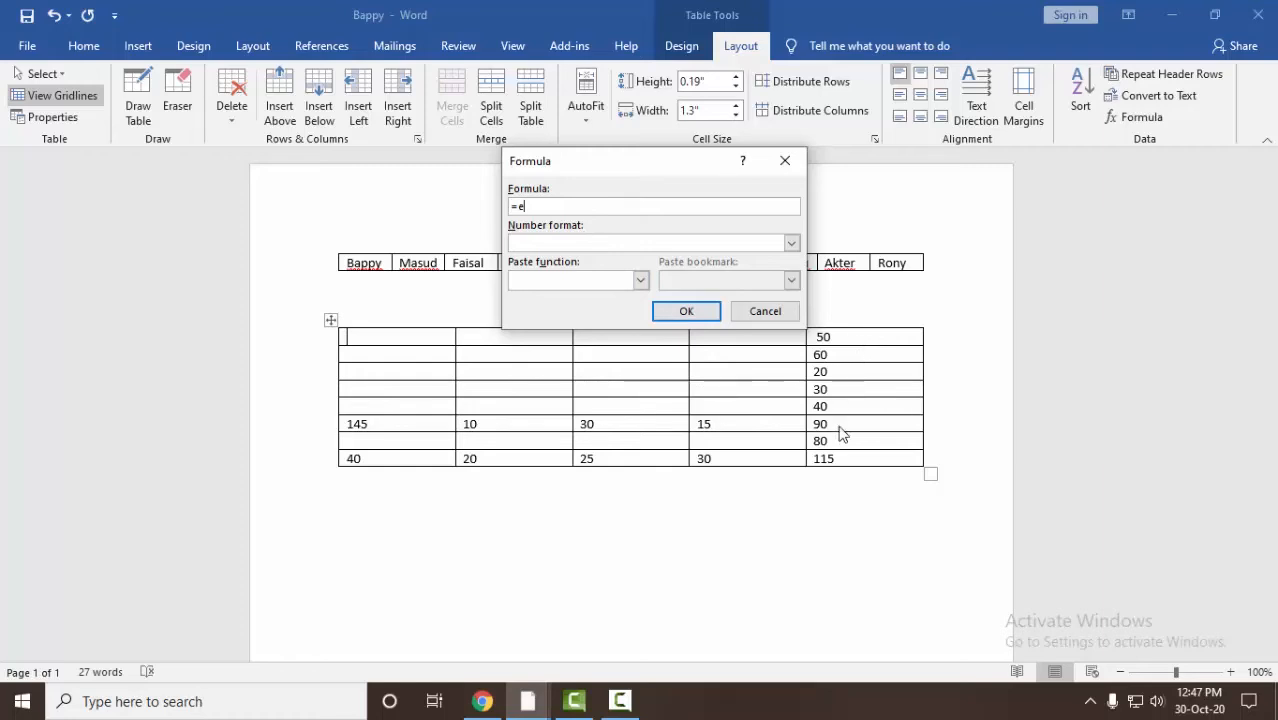
text(6)
text(7)
click(706, 314)
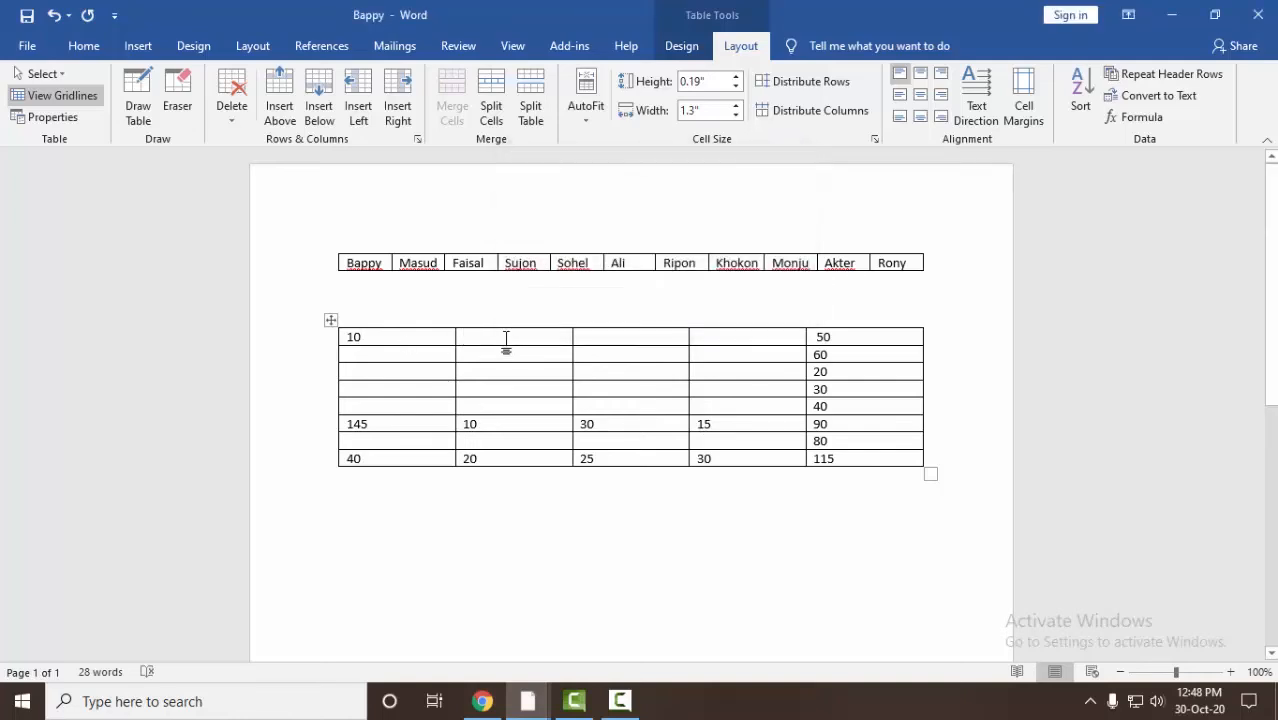
Insert a formula in the second cell of the number table's first row that divides cell C6 by cell B6.
click(1143, 118)
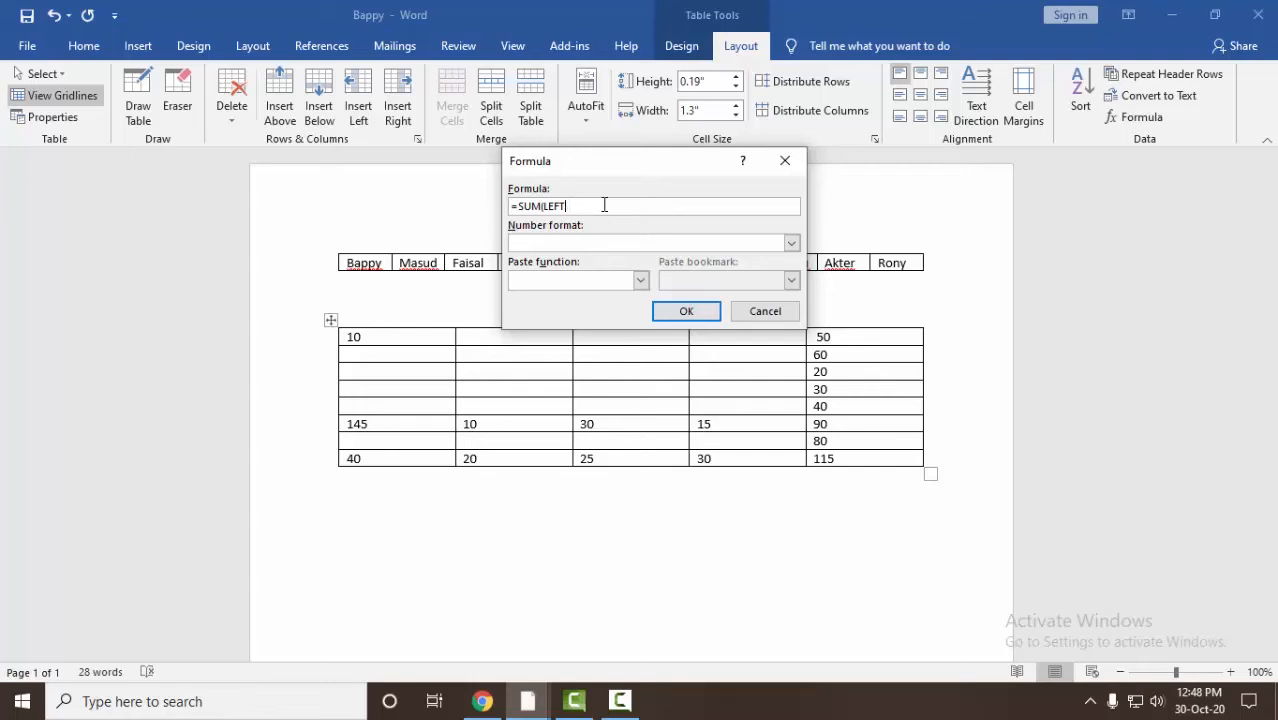
key(ctrl+a)
text(=)
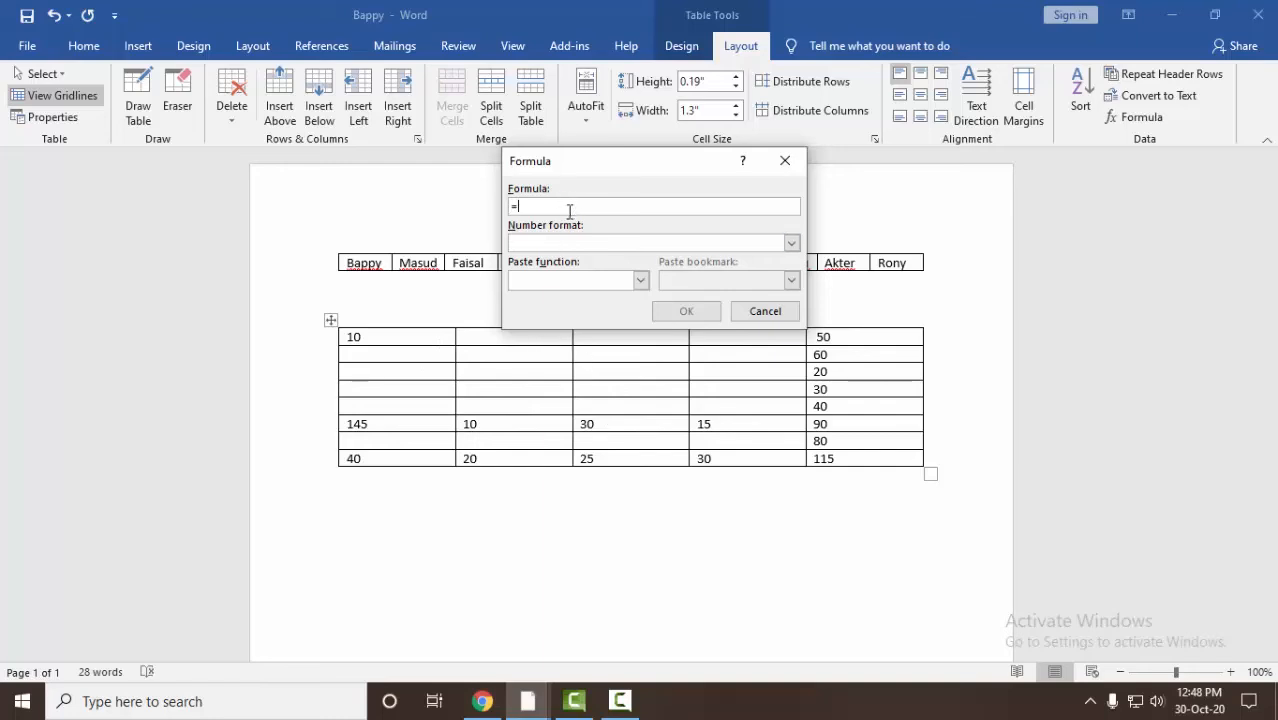
text(c6/b6)
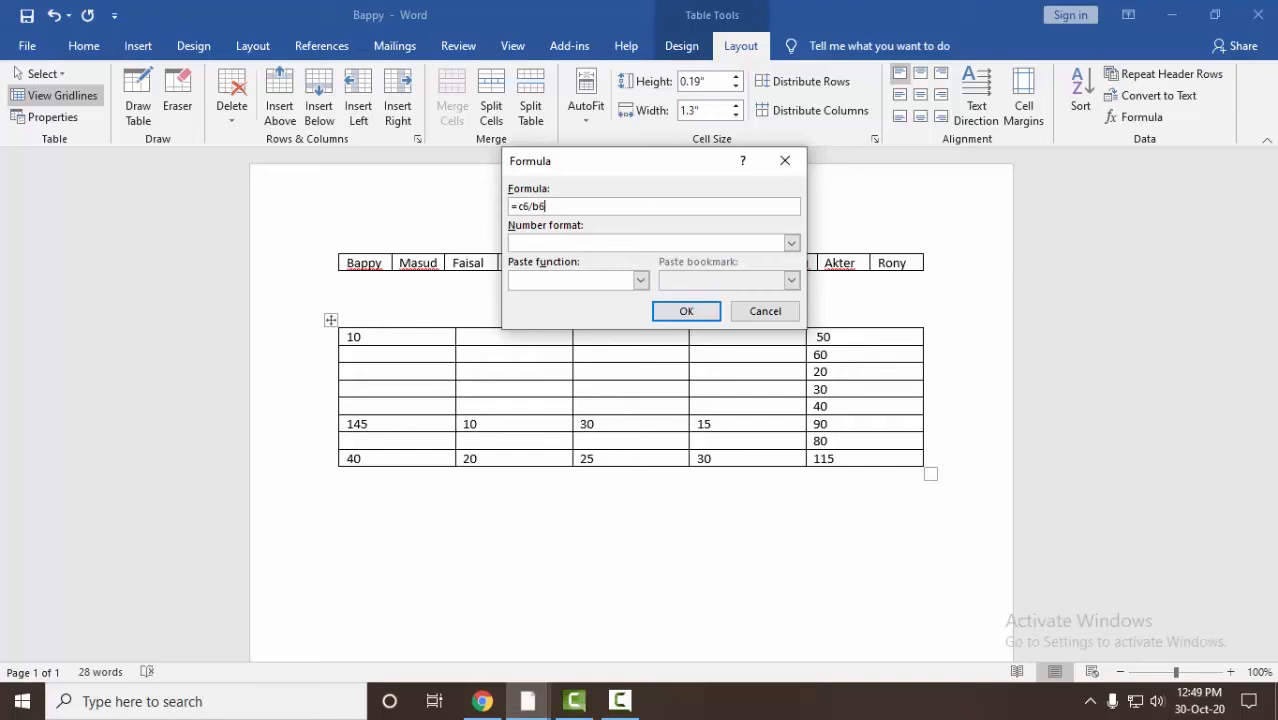
click(693, 313)
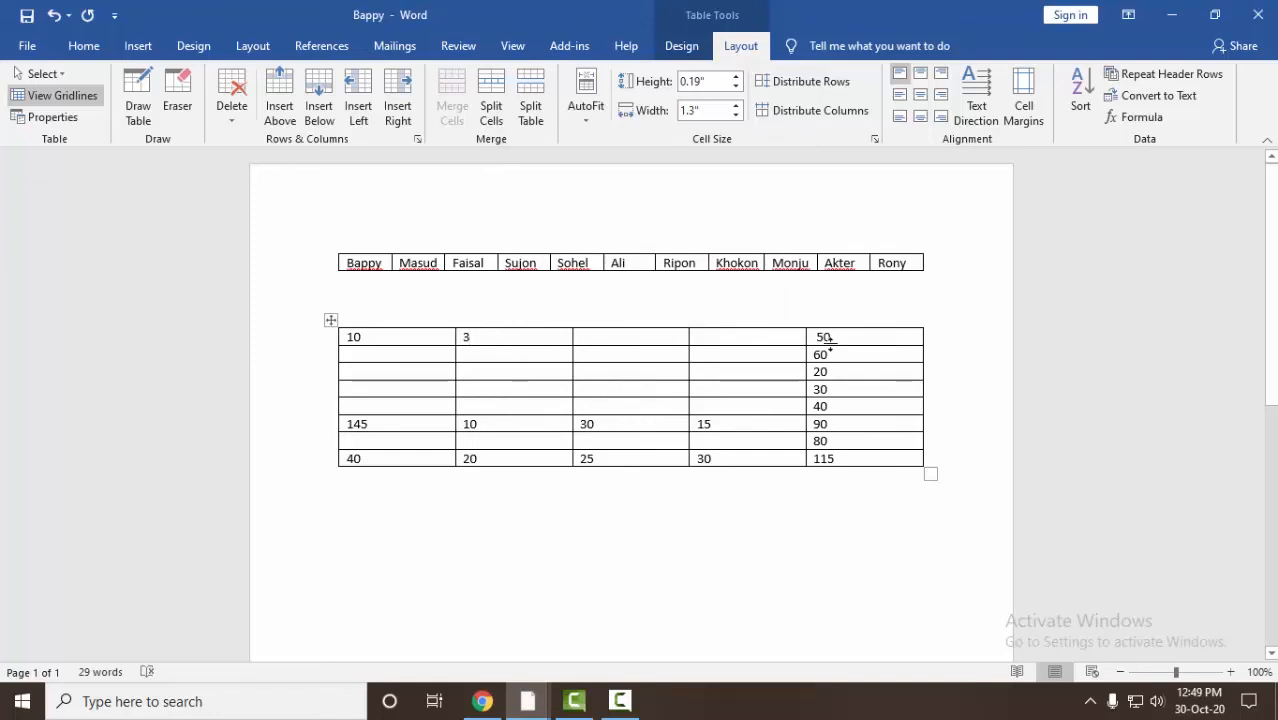
Insert a formula in the third cell of the number table's first row that multiplies cell E1 by cell E2.
click(638, 340)
click(1130, 117)
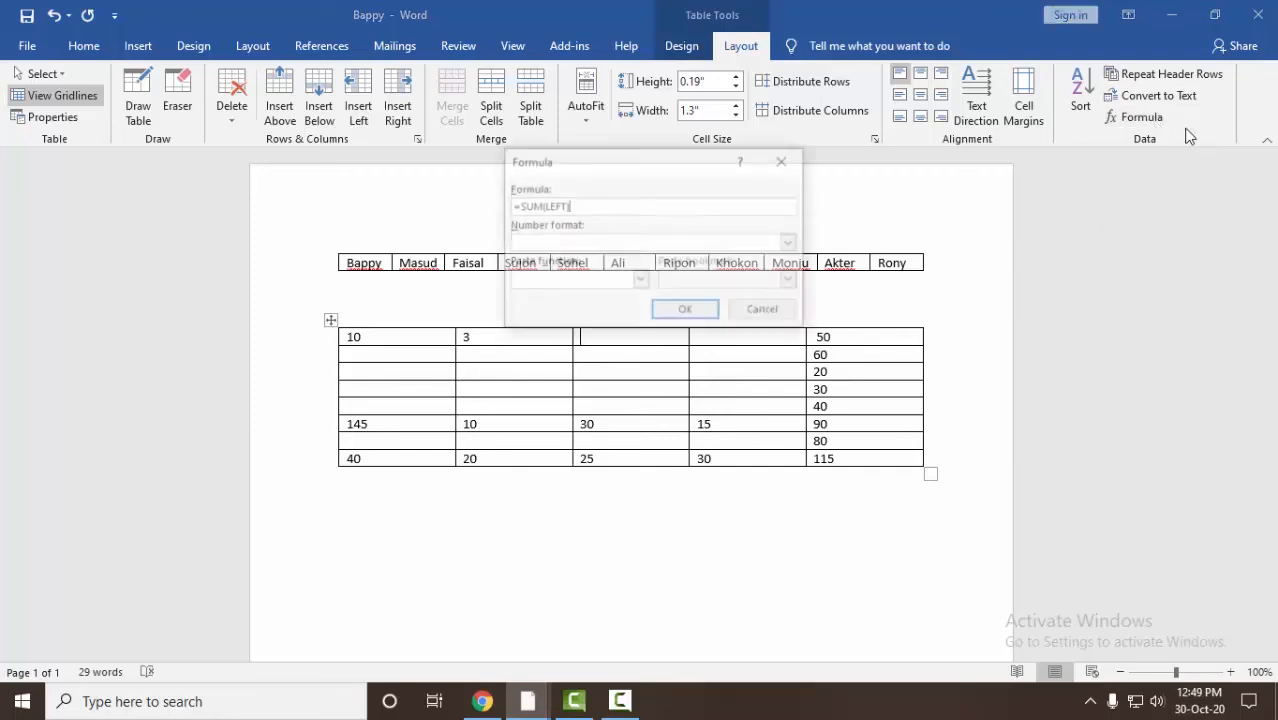
key(BackSpace)
key(BackSpace)
key(BackSpace)
key(BackSpace)
key(BackSpace)
key(BackSpace)
key(BackSpace)
key(BackSpace)
key(BackSpace)
key(BackSpace)
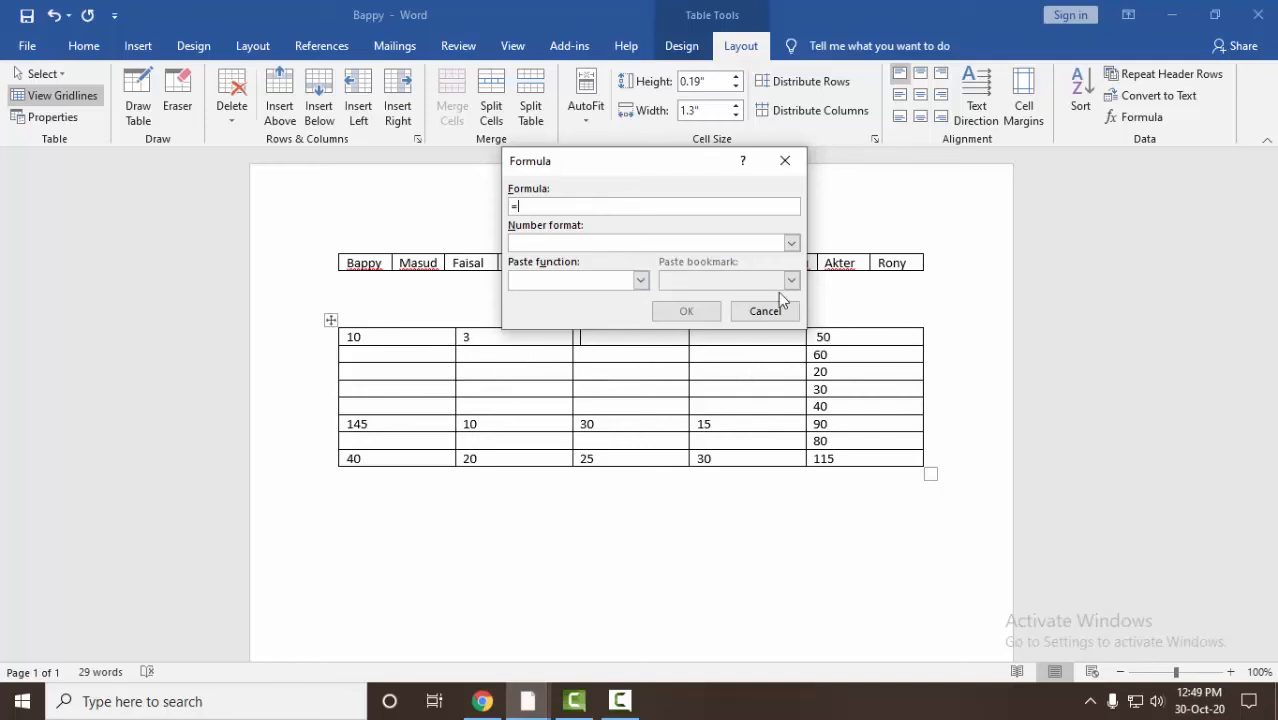
text(e1*e)
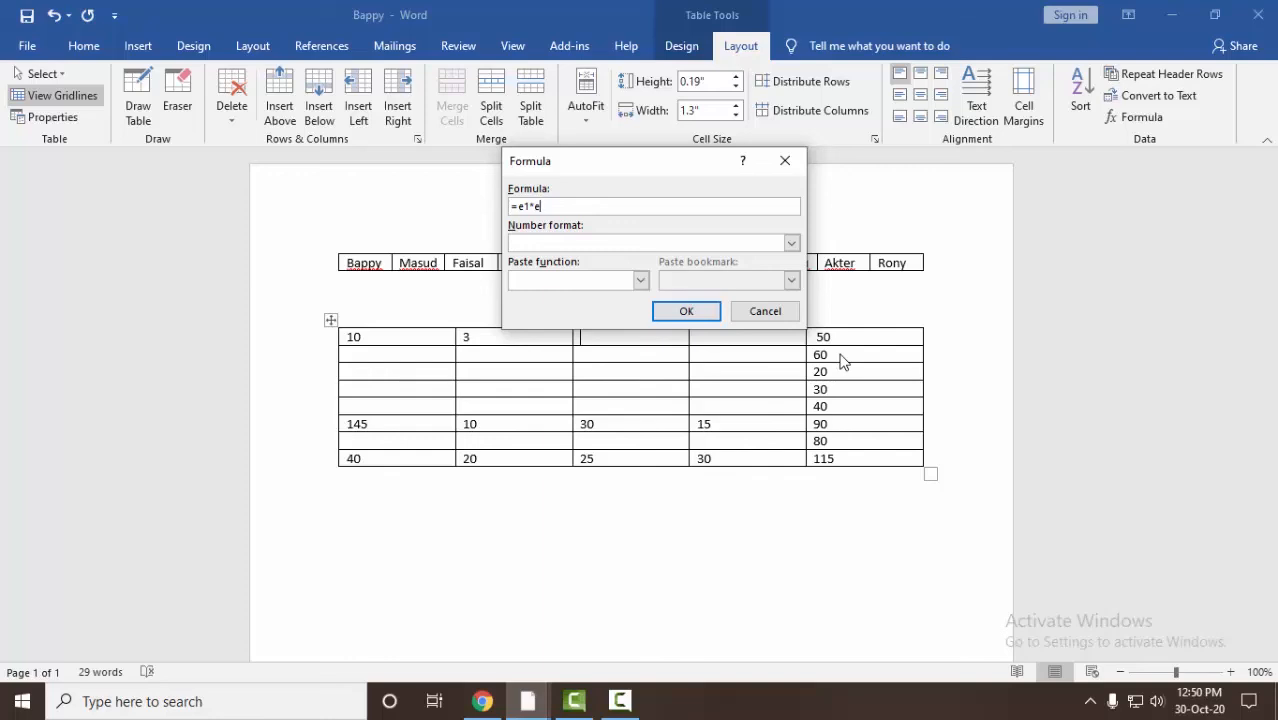
text(1)
click(686, 311)
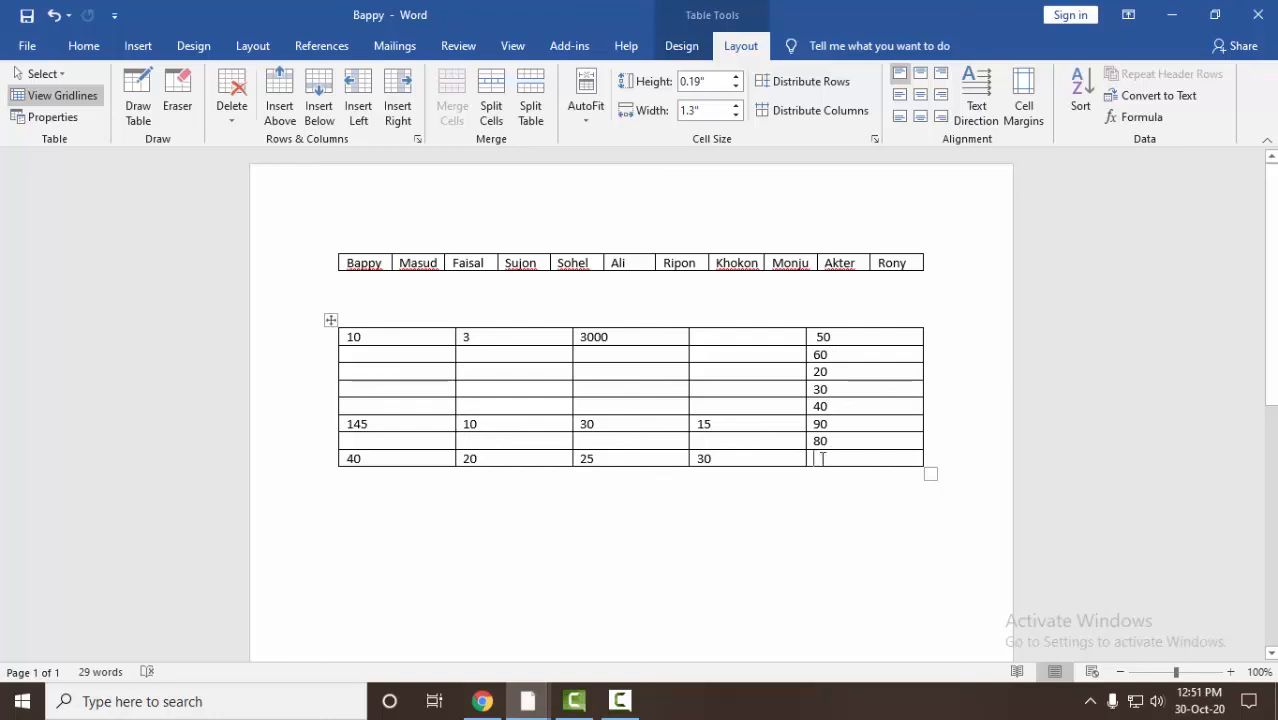
Find the last column's largest value in the bottom row's last cell with the formula =max(ABOVE).
click(1135, 117)
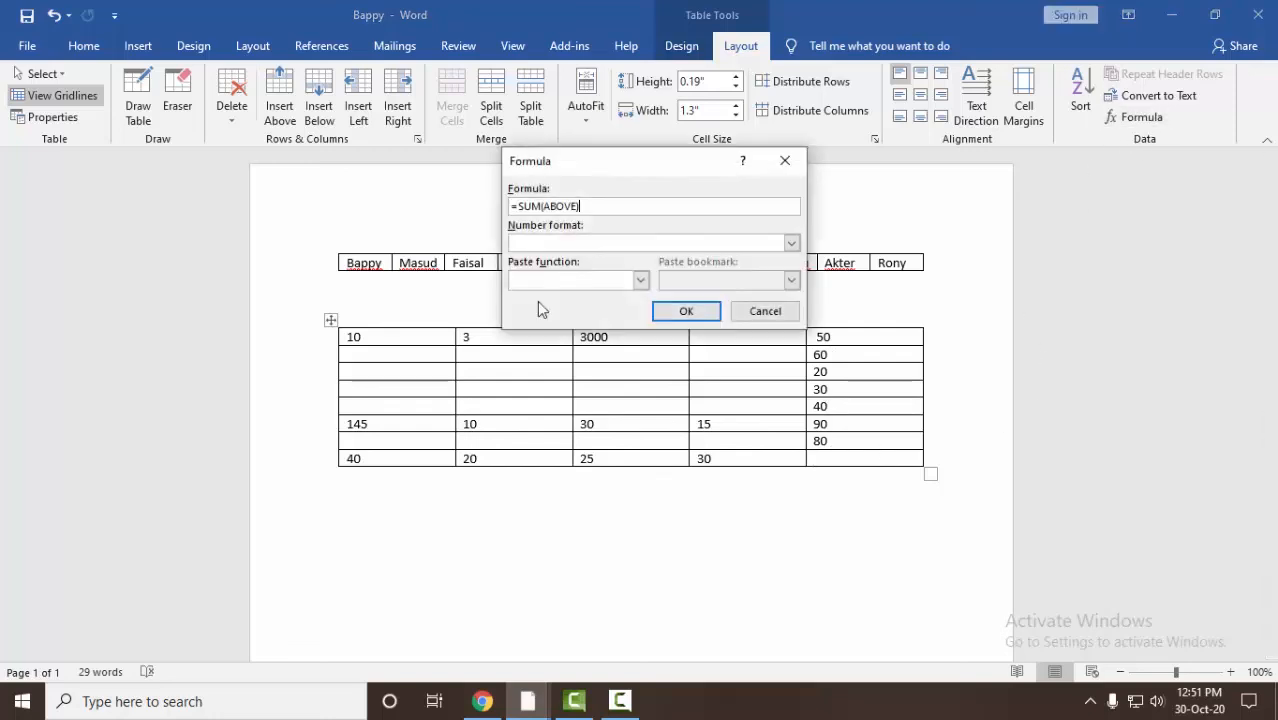
click(542, 207)
key(BackSpace)
key(BackSpace)
key(BackSpace)
text(max)
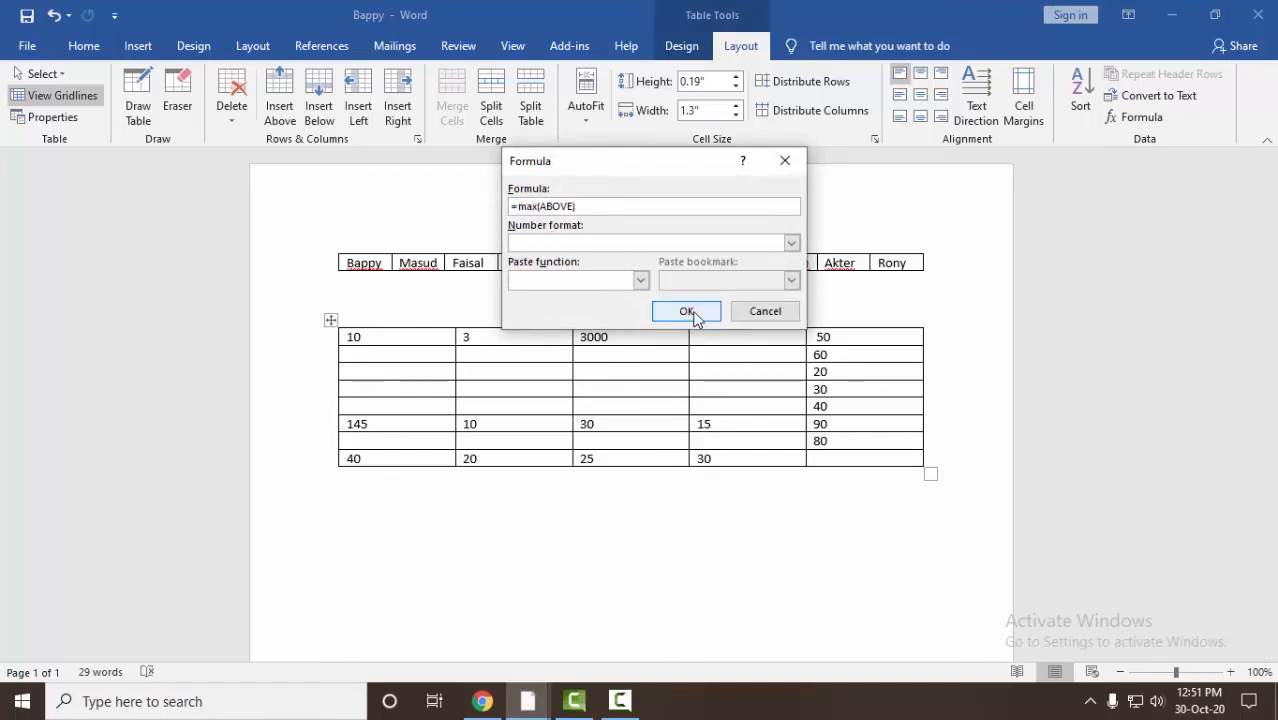
click(694, 313)
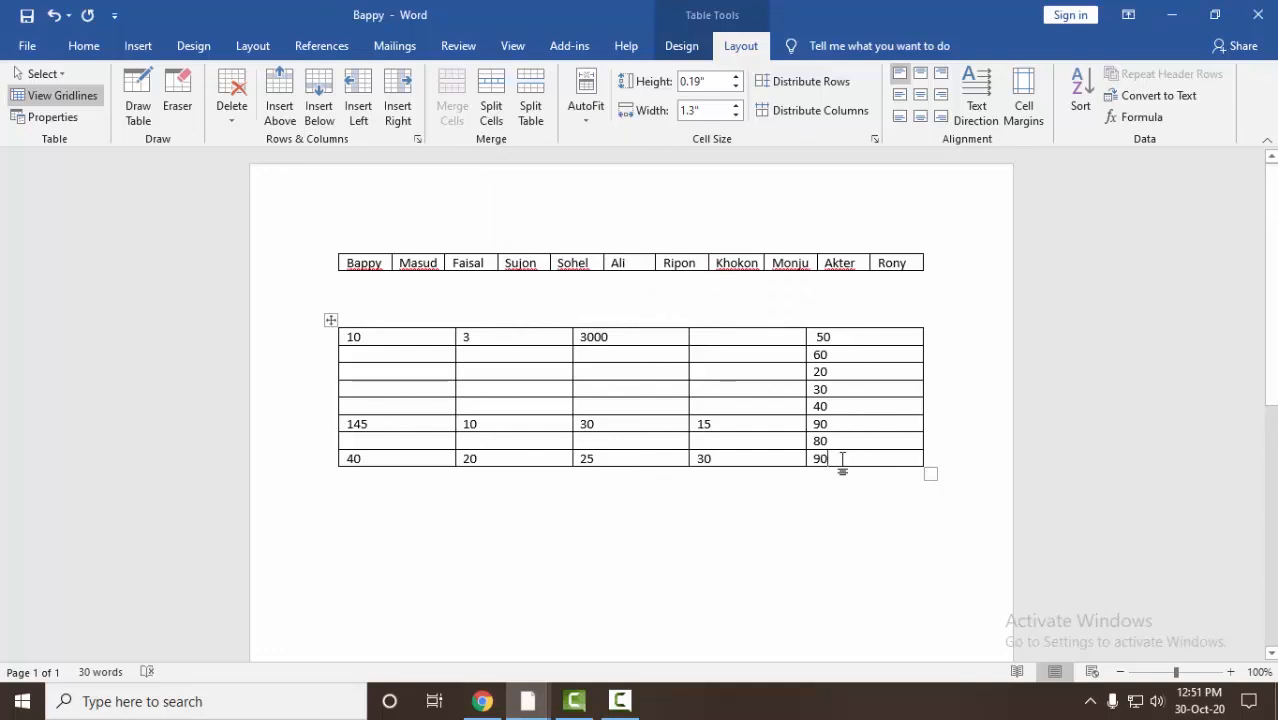
Replace the content of the bottom row's last cell with the formula =min(ABOVE) to get the column's smallest value.
double_click(842, 460)
key(Delete)
click(1136, 122)
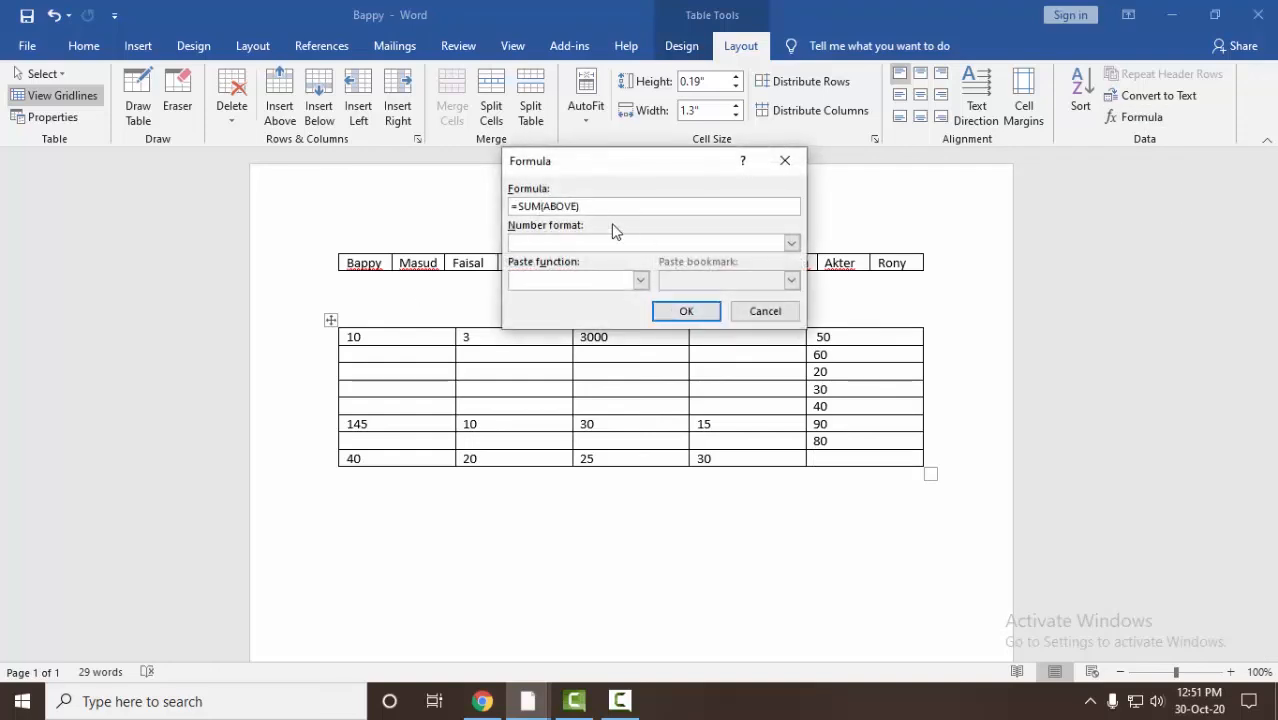
key(BackSpace)
key(BackSpace)
key(BackSpace)
text(min)
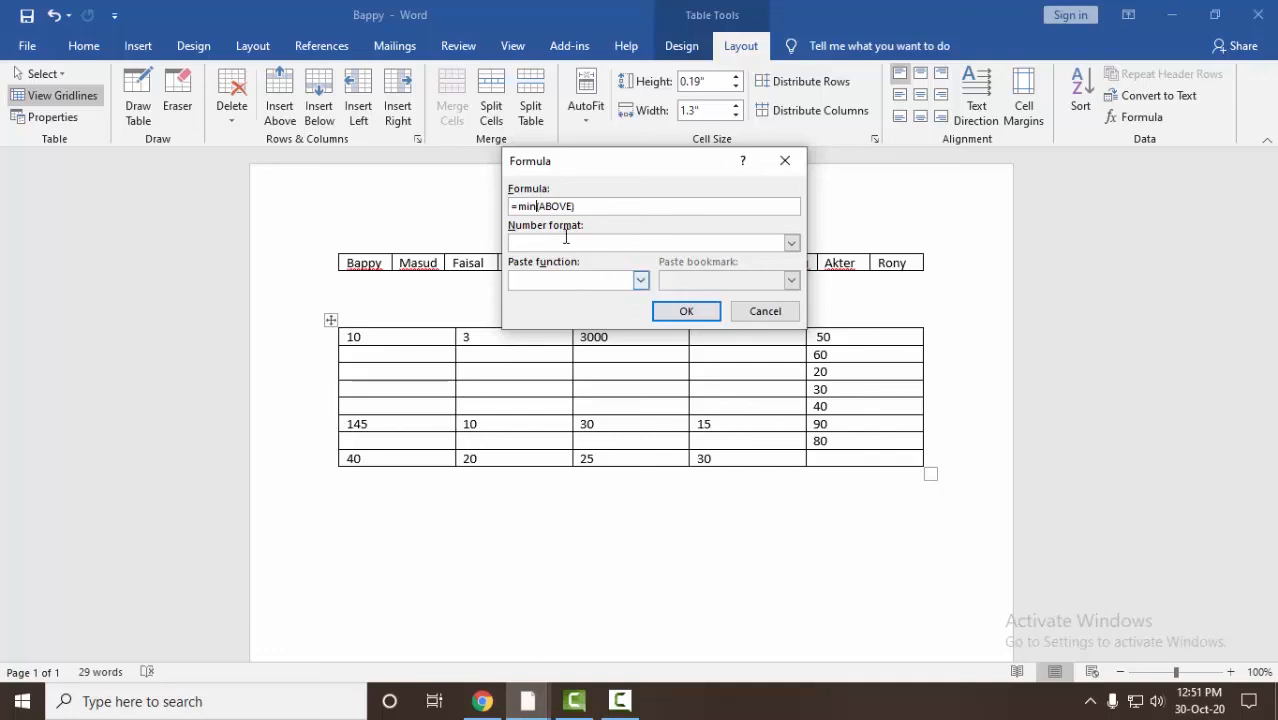
click(666, 310)
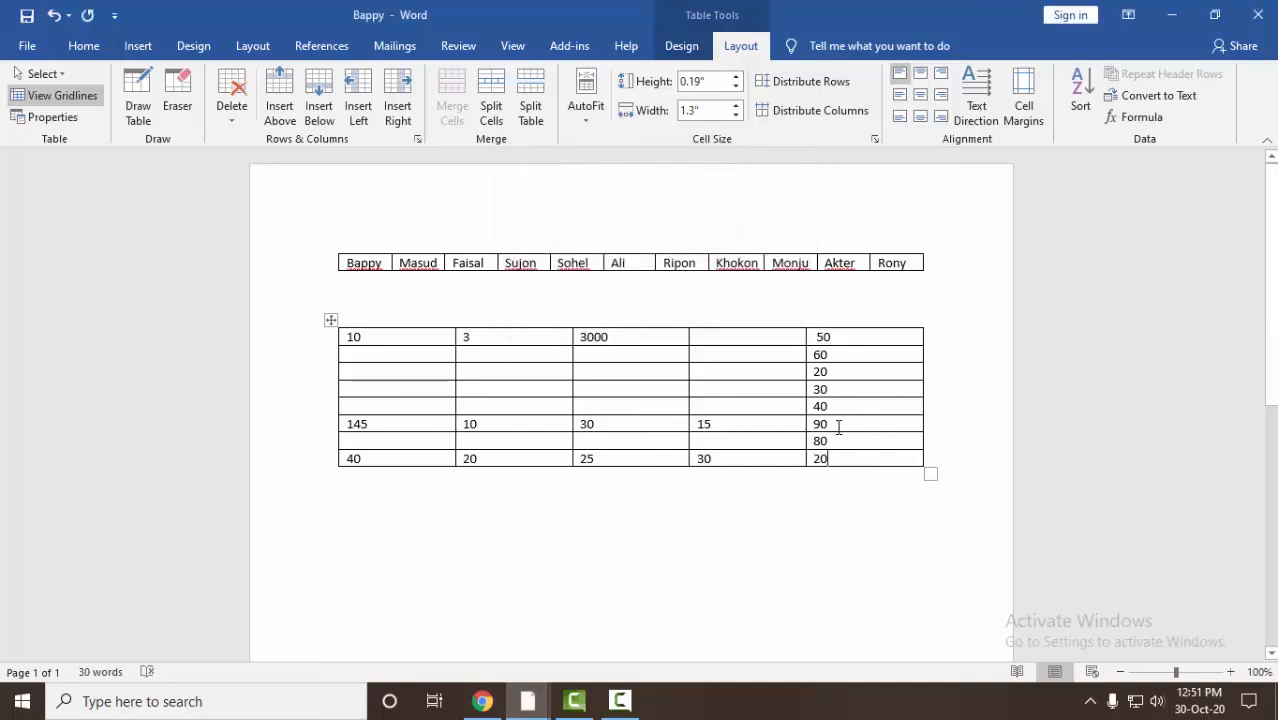